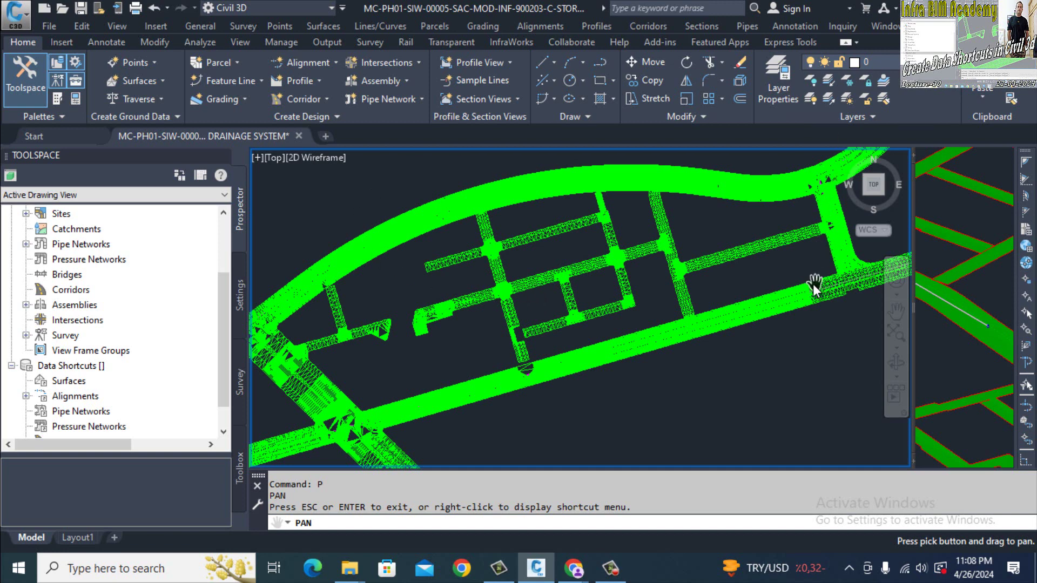
# Leave the Pan command, show the Prospector tree in the Toolspace and select the Data Shortcuts node
pyautogui.press('Escape')
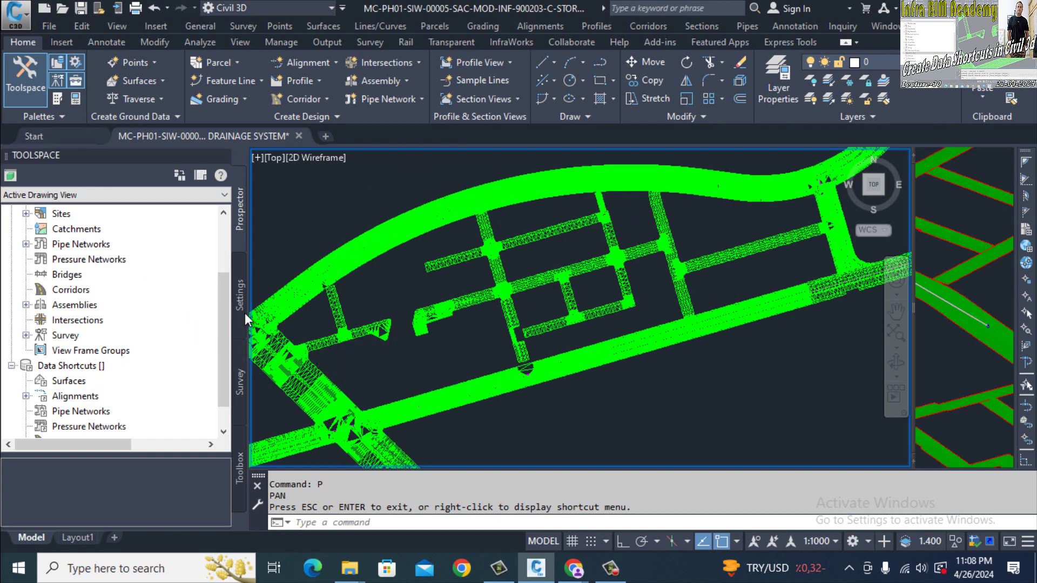
pyautogui.click(238, 296)
pyautogui.click(243, 216)
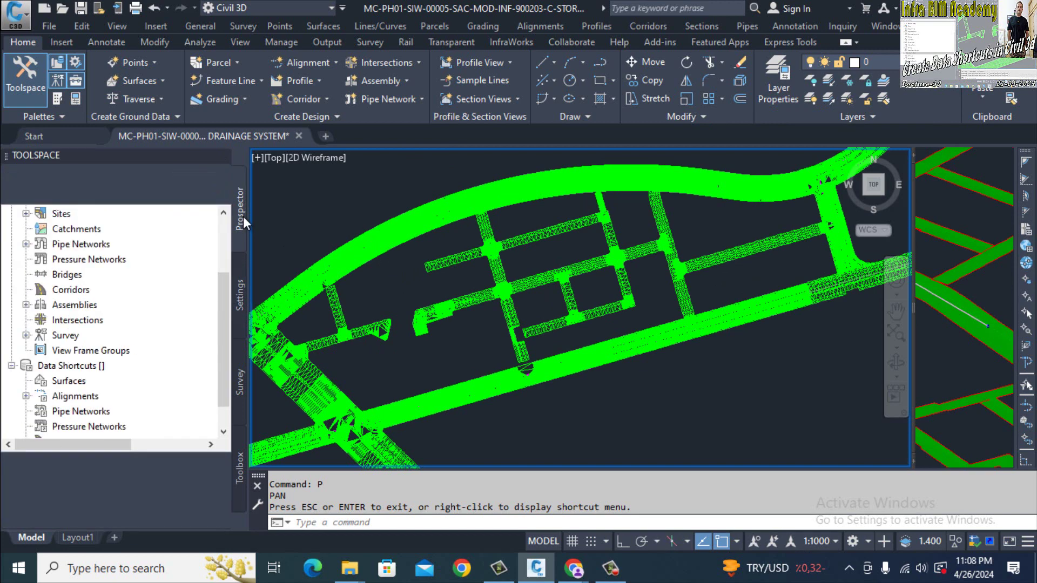
pyautogui.click(240, 215)
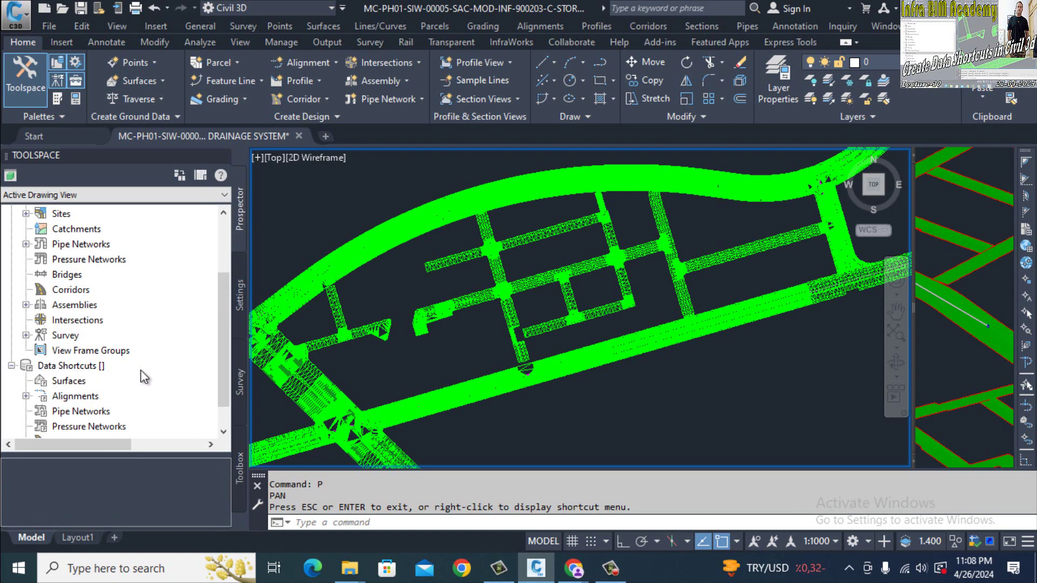
pyautogui.click(97, 371)
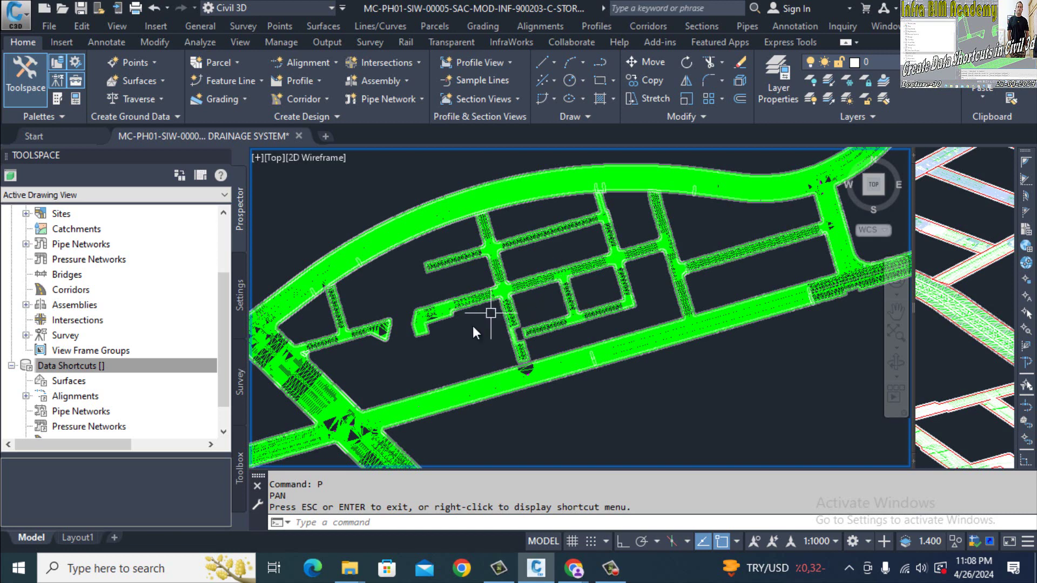
# Switch to File Explorer and open the E: drive
pyautogui.click(157, 569)
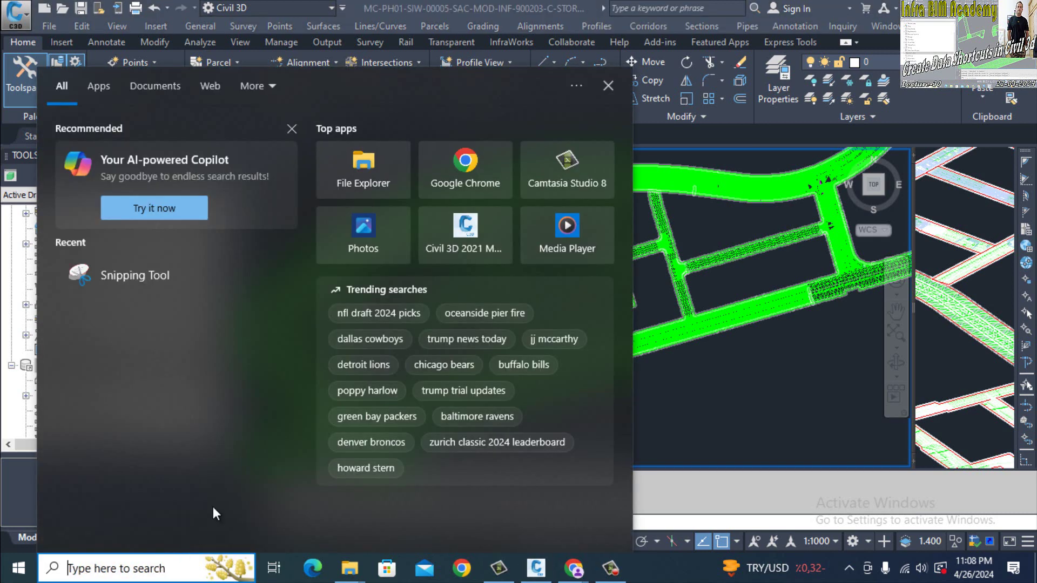
pyautogui.click(375, 166)
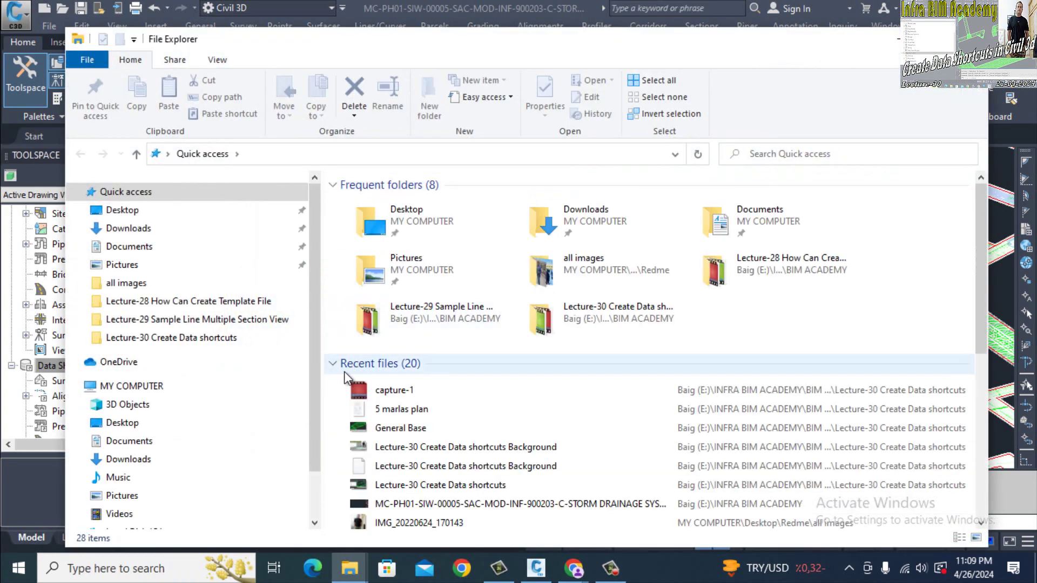
pyautogui.scroll(-1, 312, 364)
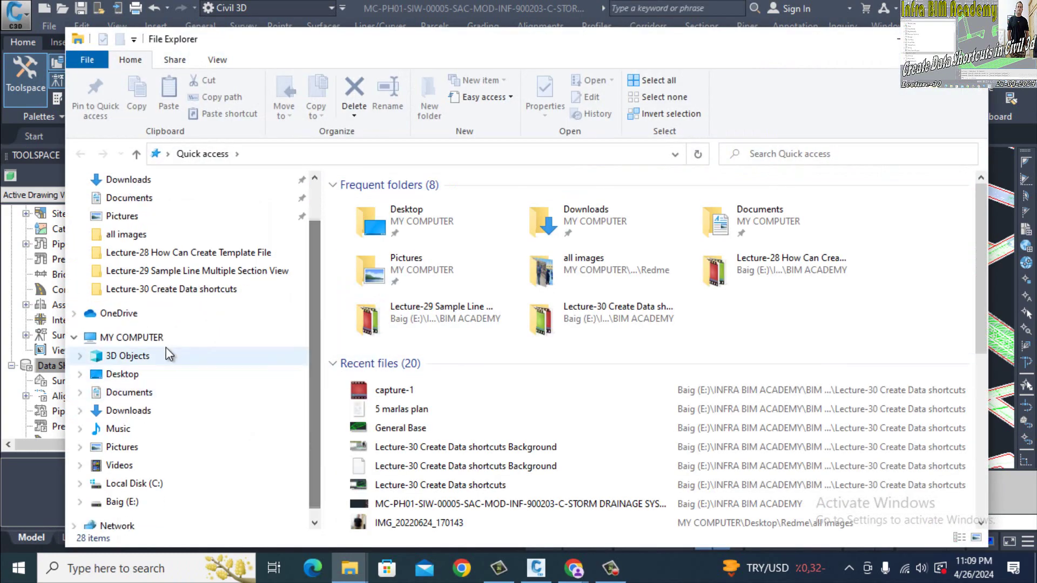
pyautogui.click(148, 338)
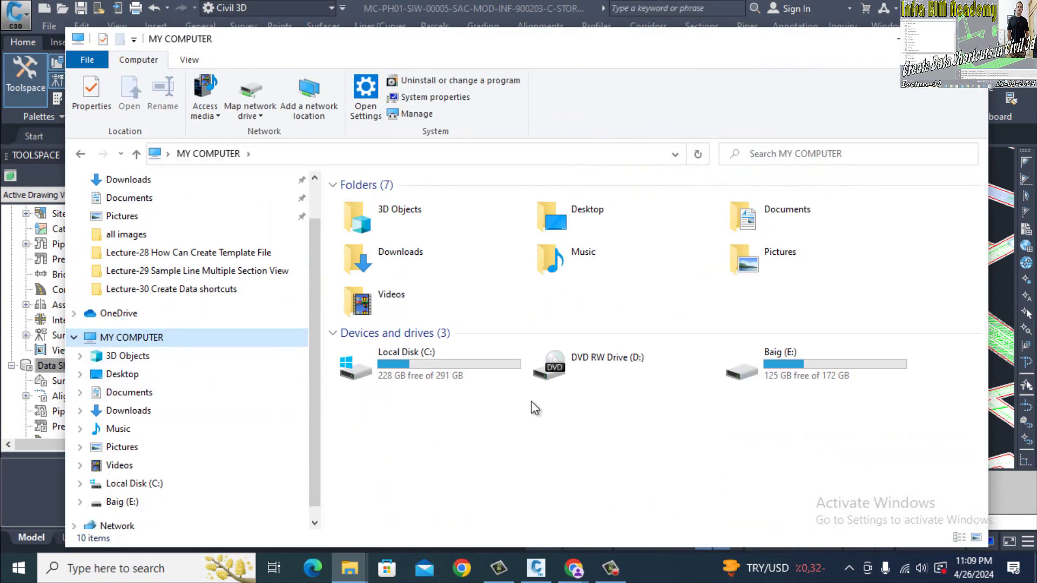
pyautogui.doubleClick(844, 368)
# Create a new folder named 024 at the root of the E: drive
pyautogui.rightClick(453, 330)
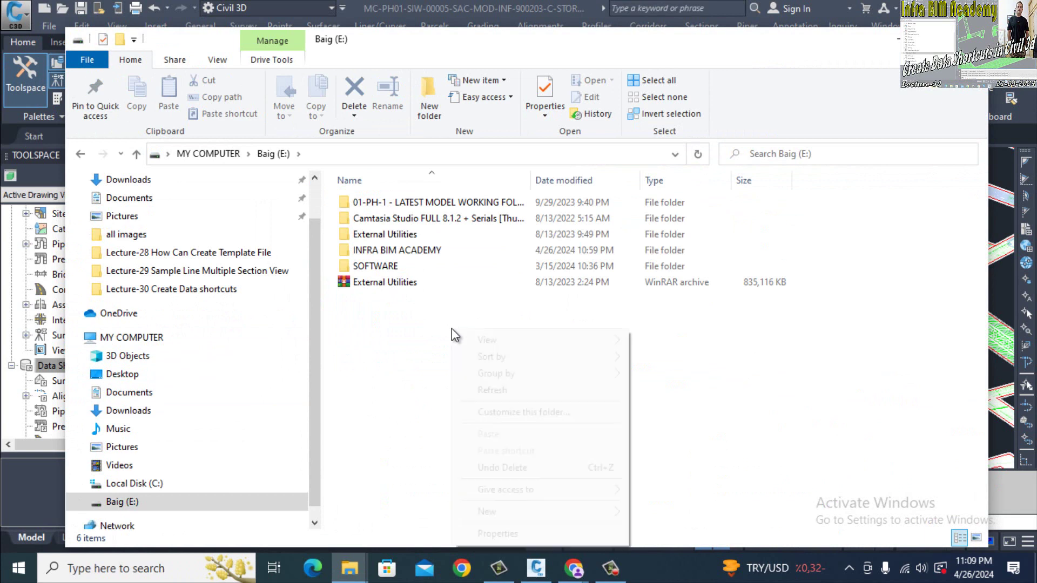
pyautogui.moveTo(502, 509)
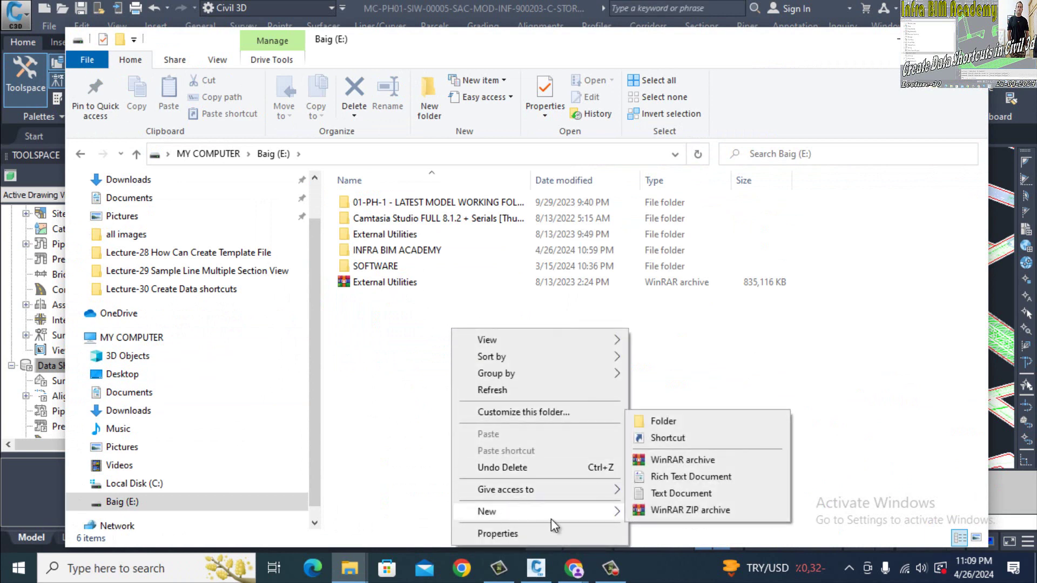
pyautogui.click(671, 420)
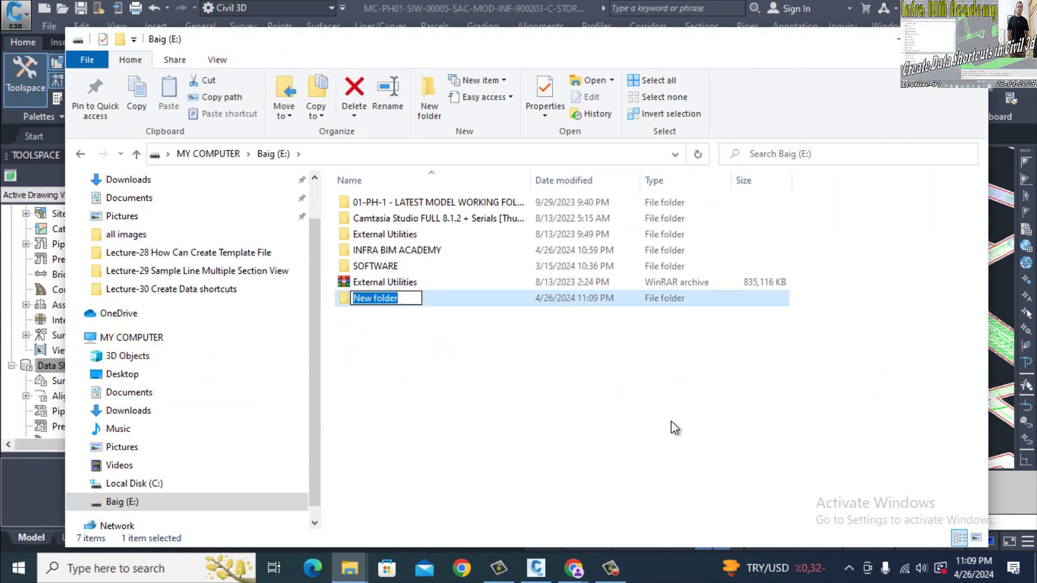
pyautogui.write('024')
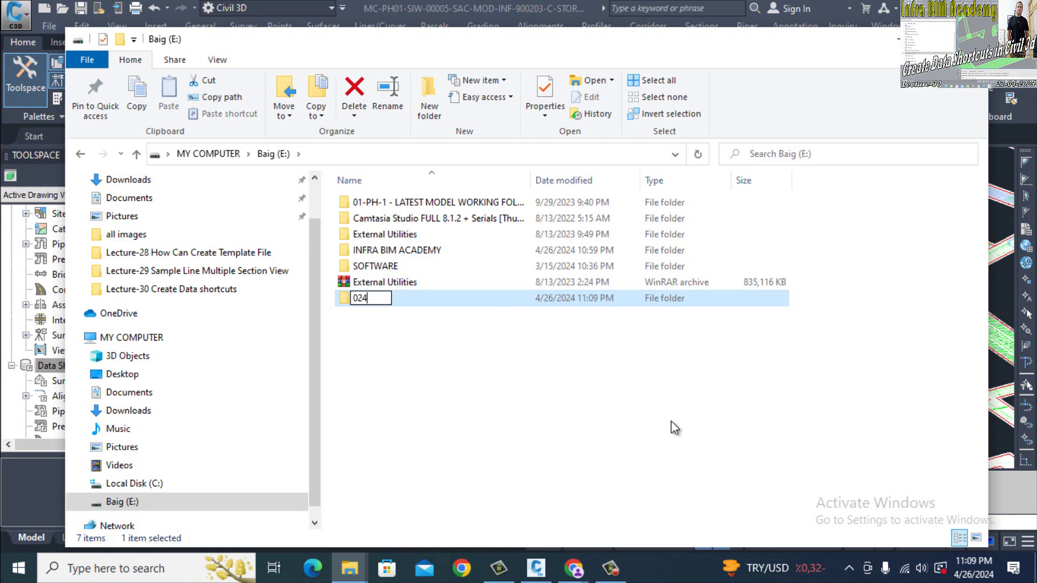
pyautogui.press('Return')
pyautogui.click(672, 421)
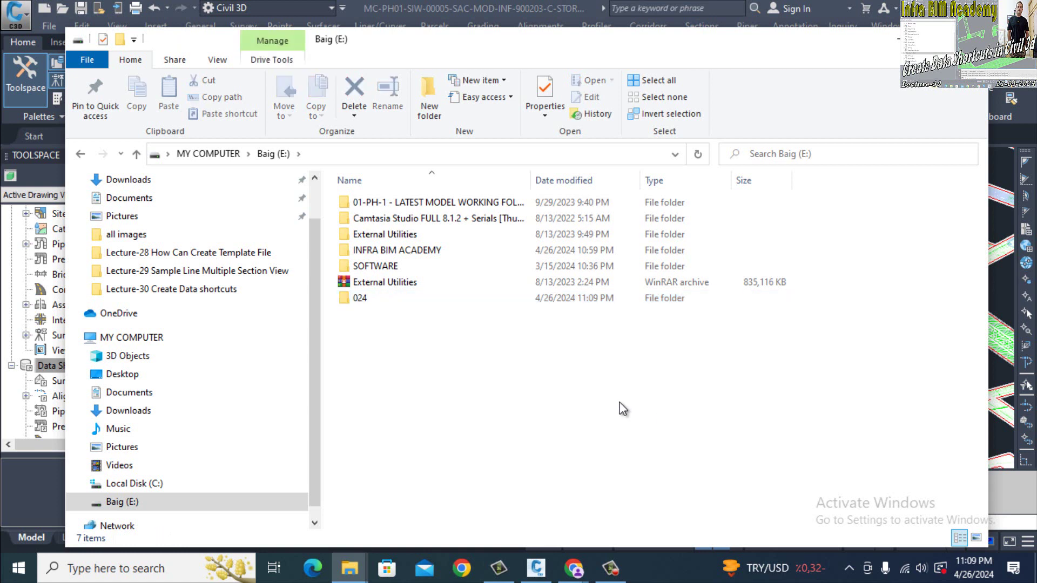
# Create a subfolder named "data shortcuts" inside the 024 folder and return to Civil 3D
pyautogui.doubleClick(373, 299)
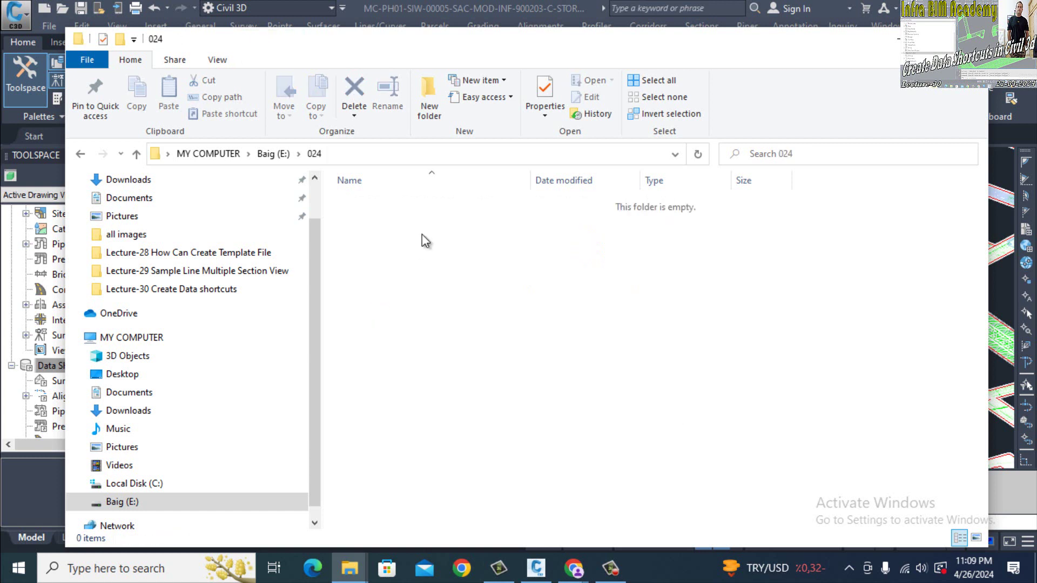
pyautogui.rightClick(423, 236)
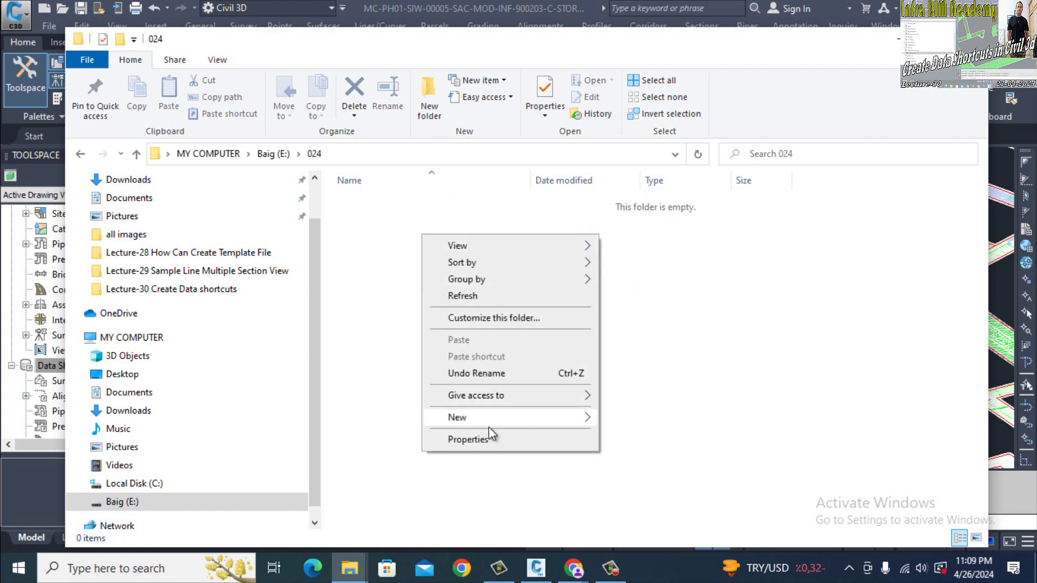
pyautogui.moveTo(486, 423)
pyautogui.click(630, 419)
pyautogui.write('data')
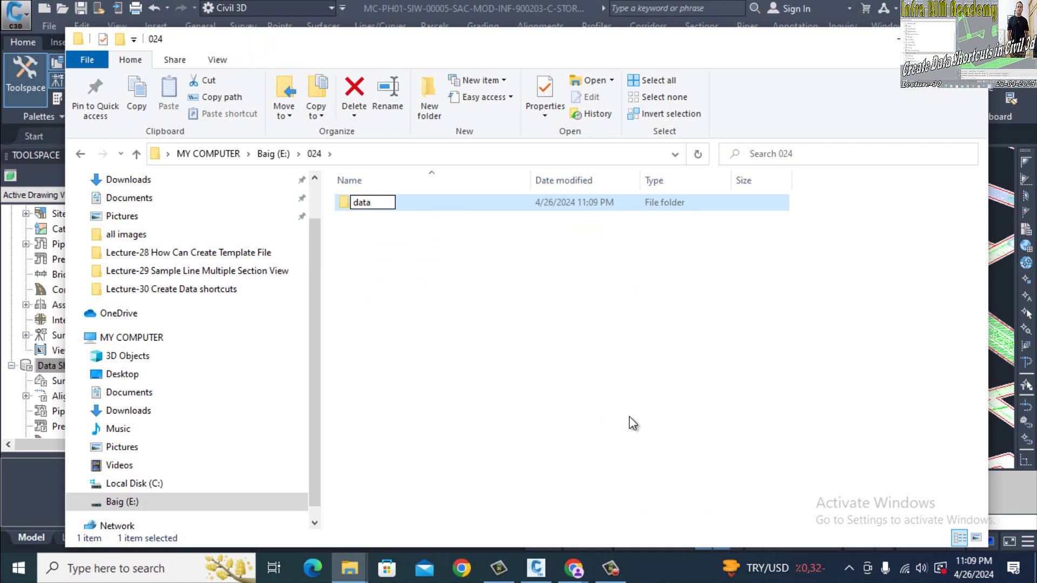
pyautogui.write(' shortcuts')
pyautogui.press('Return')
pyautogui.click(651, 418)
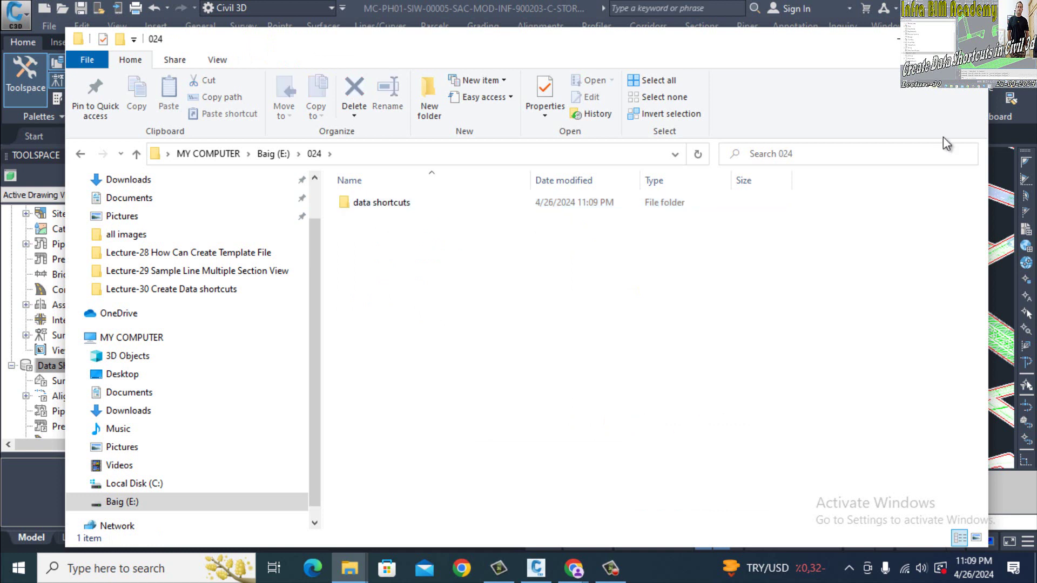
pyautogui.click(898, 39)
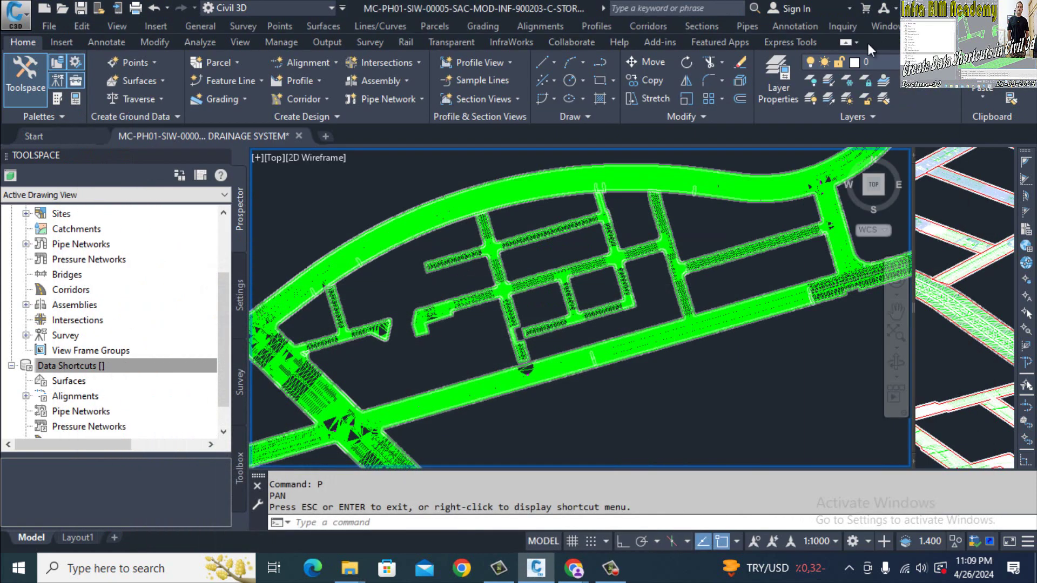
# Set the working folder for the Data Shortcuts node to E:\024\data shortcuts
pyautogui.click(70, 367)
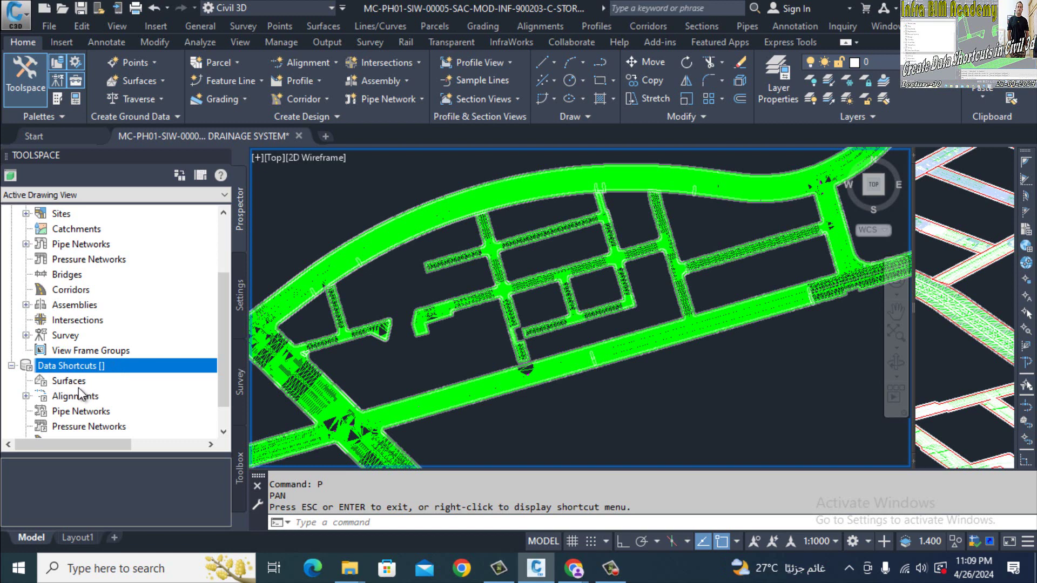
pyautogui.moveTo(70, 454); pyautogui.dragTo(70, 471)
pyautogui.scroll(-1, 88, 417)
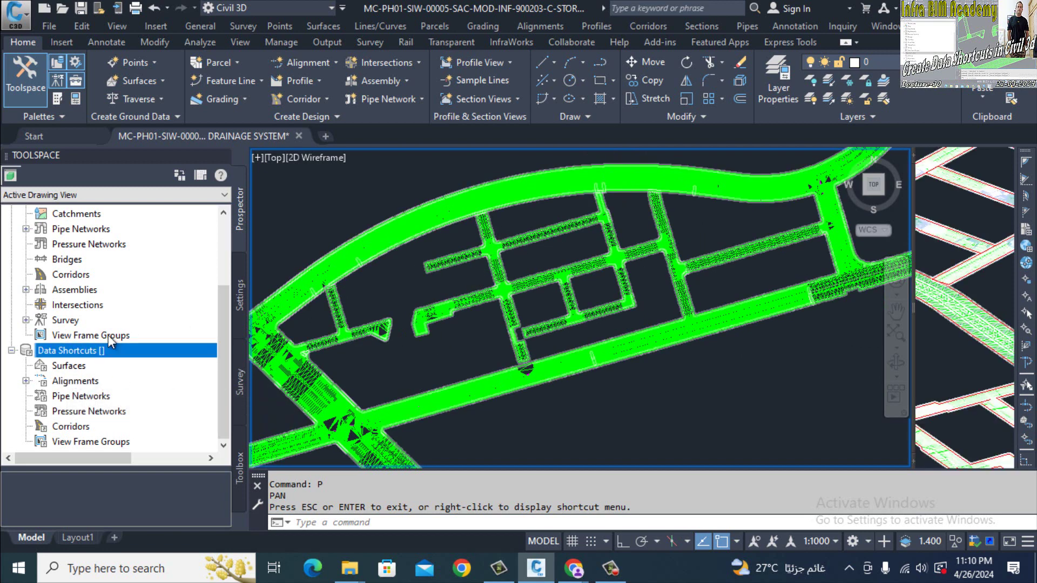
pyautogui.rightClick(79, 349)
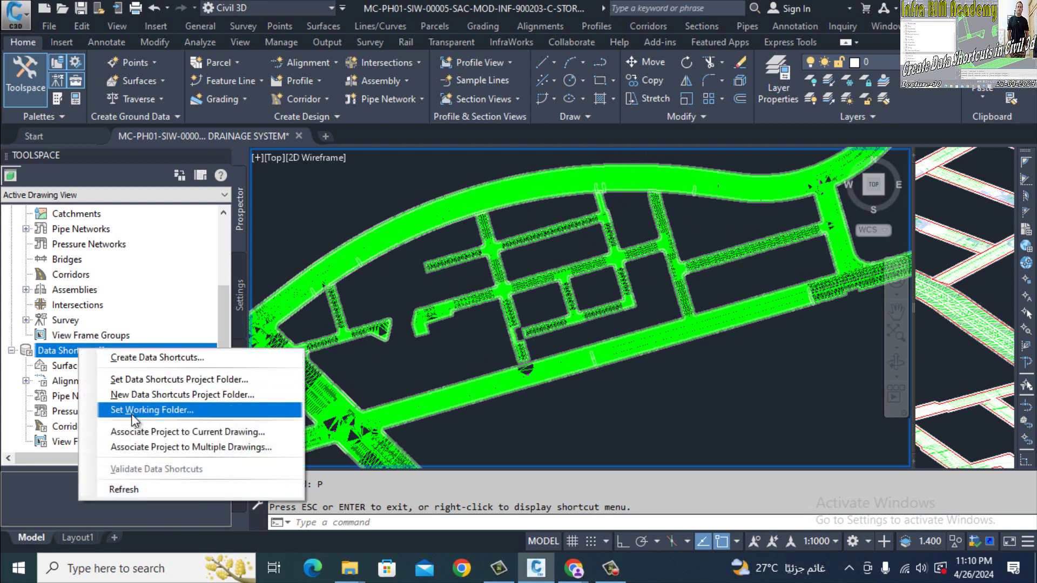
pyautogui.click(162, 410)
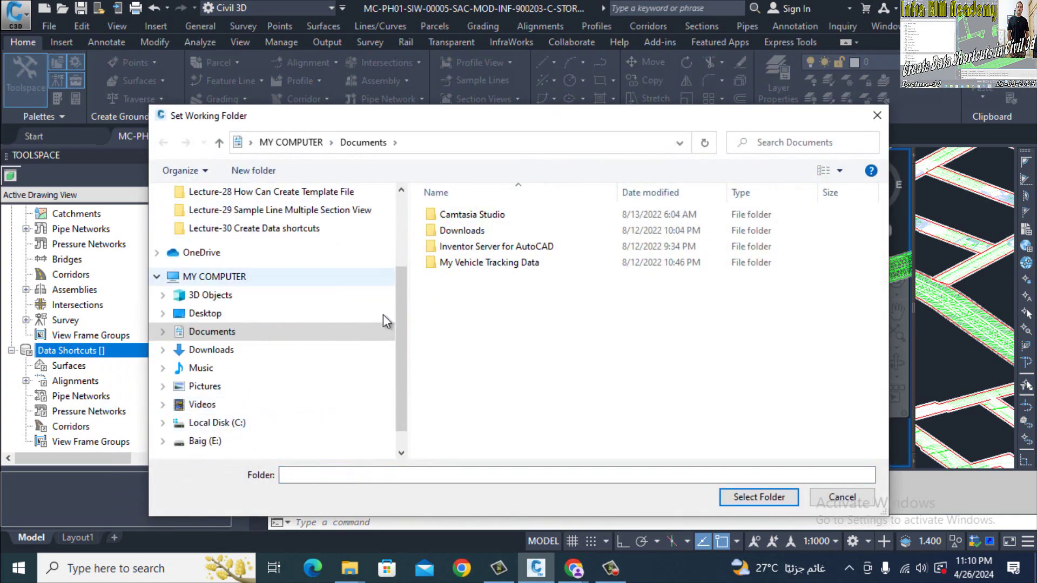
pyautogui.moveTo(400, 319); pyautogui.dragTo(398, 348)
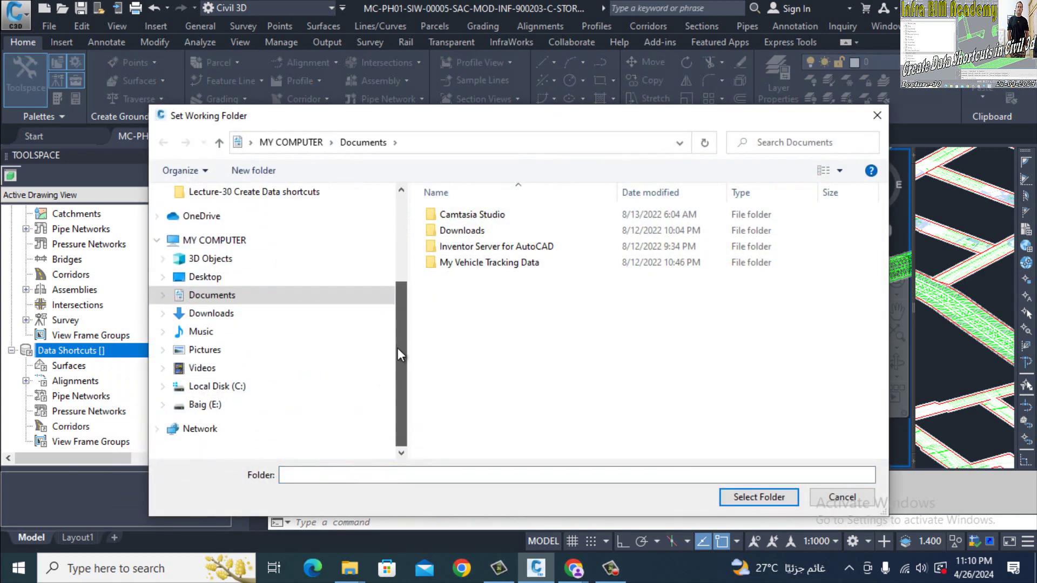
pyautogui.click(214, 406)
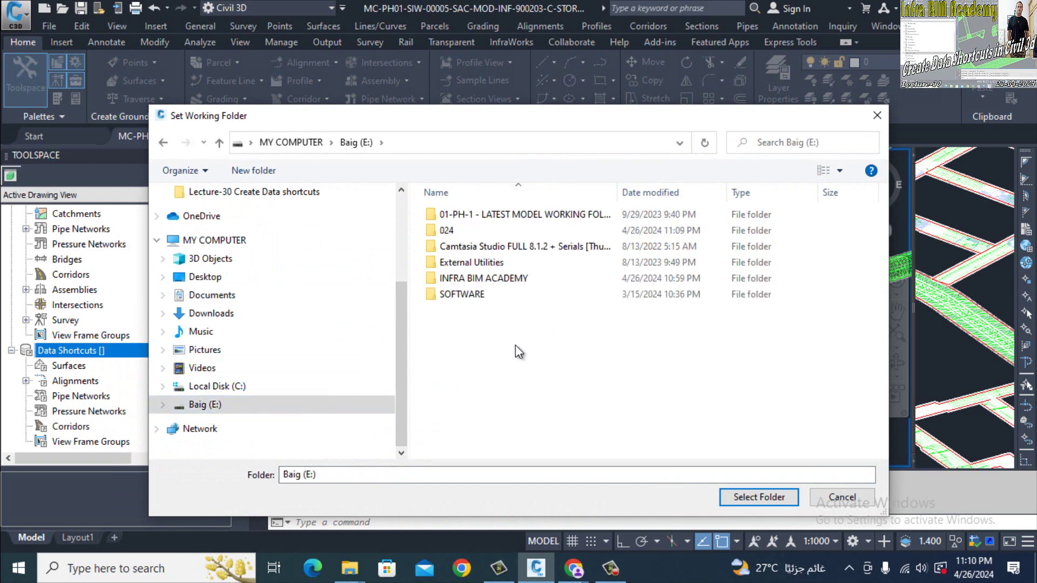
pyautogui.doubleClick(446, 232)
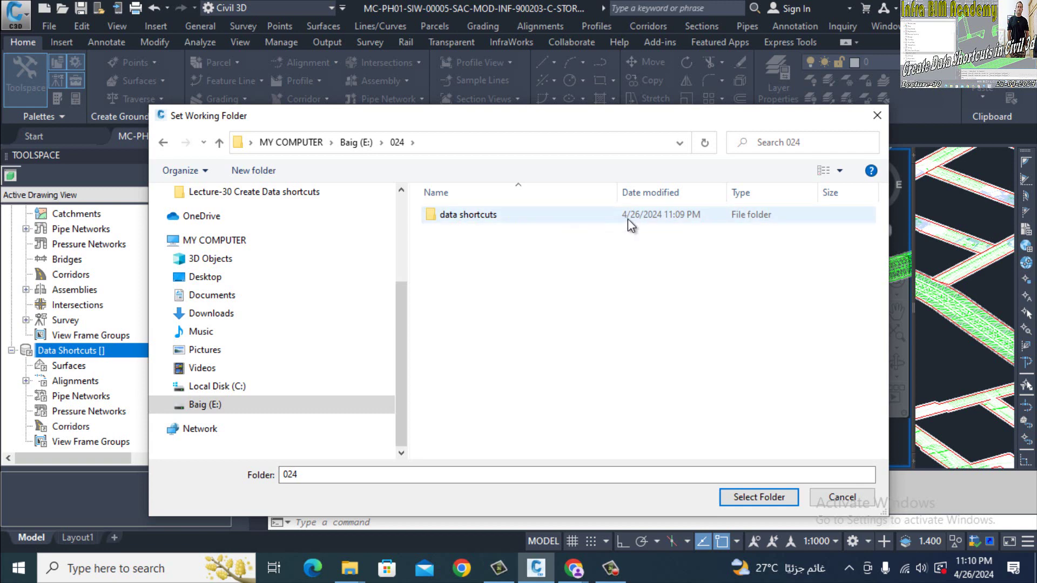
pyautogui.click(492, 222)
pyautogui.click(752, 497)
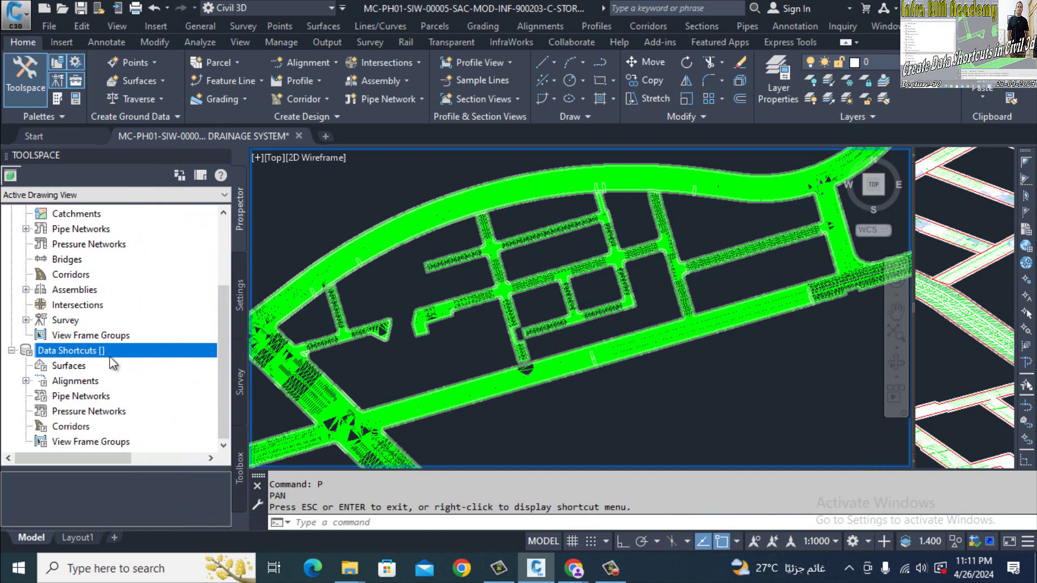
# Create a new data shortcuts project folder named 024-1 in the working folder, without a project template
pyautogui.rightClick(79, 350)
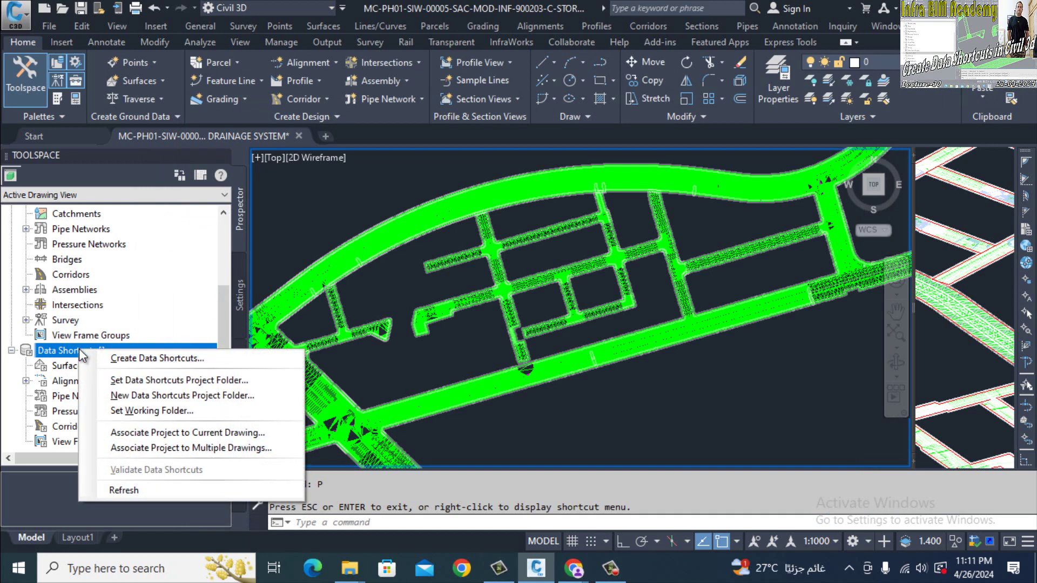
pyautogui.click(199, 396)
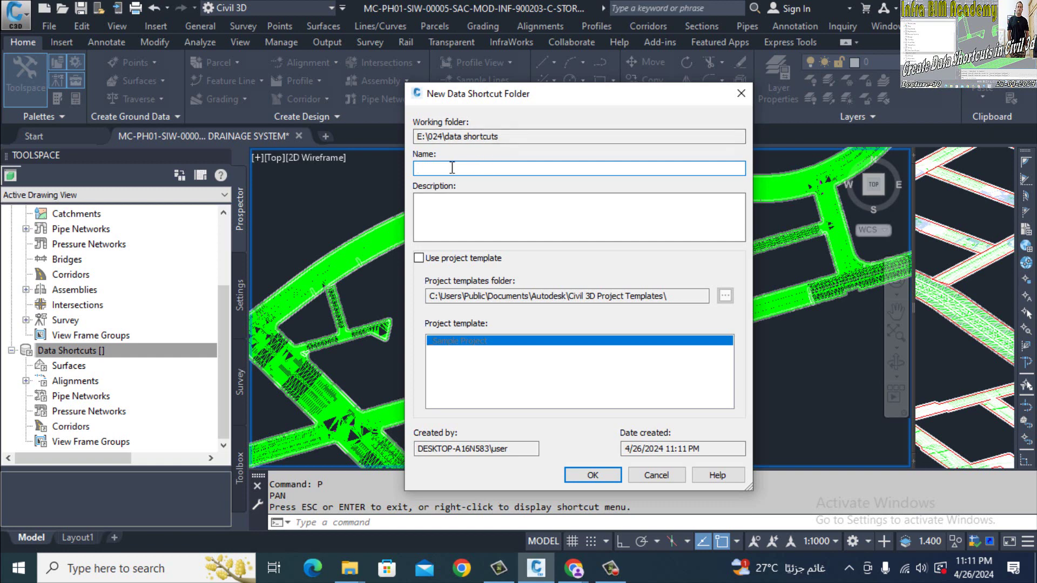
pyautogui.write('024-1')
pyautogui.click(594, 475)
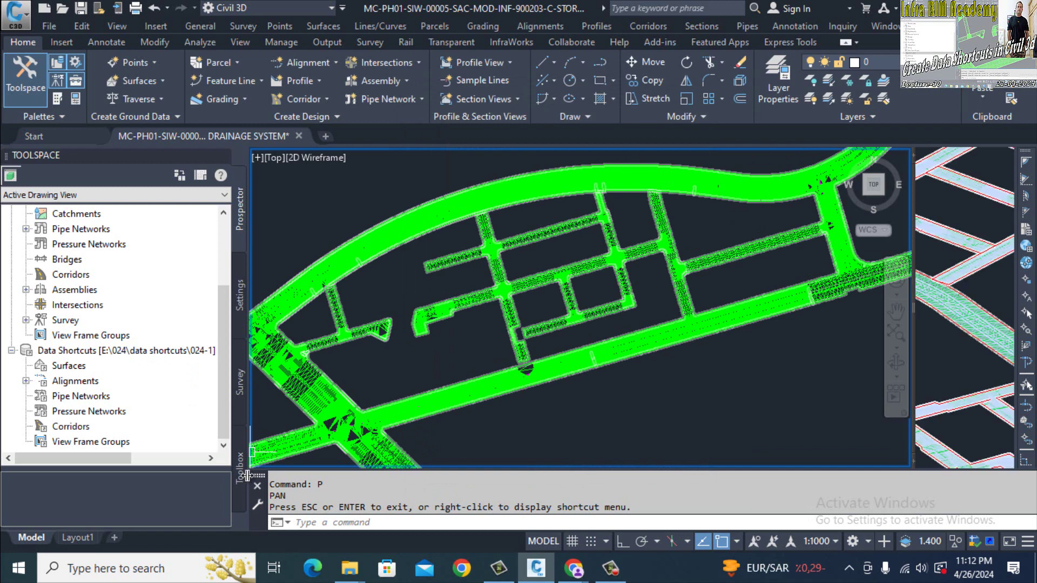
# Widen the Toolspace and examine the project path and the categories under the Data Shortcuts node
pyautogui.moveTo(246, 475); pyautogui.dragTo(357, 486)
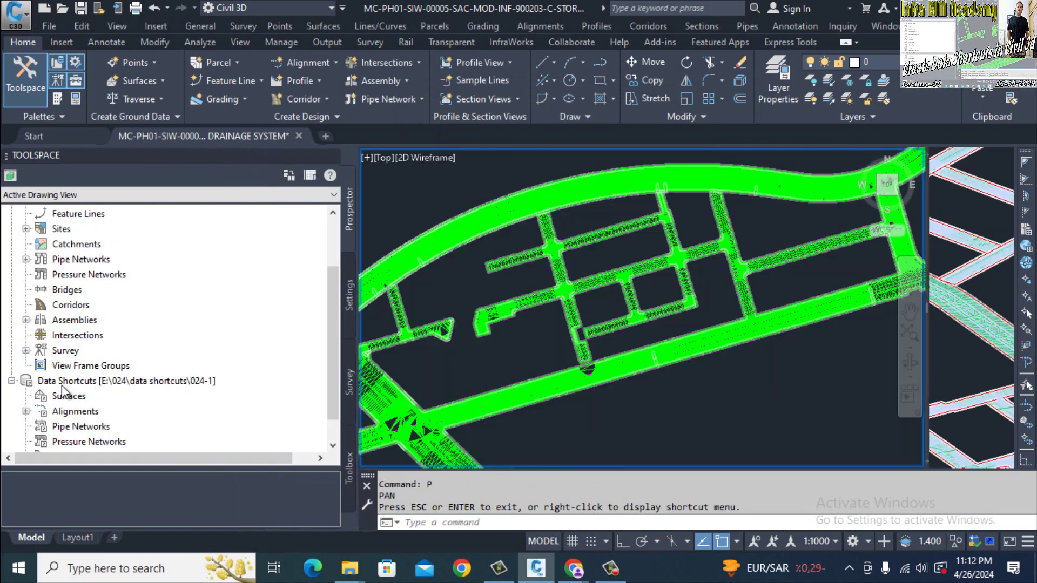
pyautogui.click(208, 380)
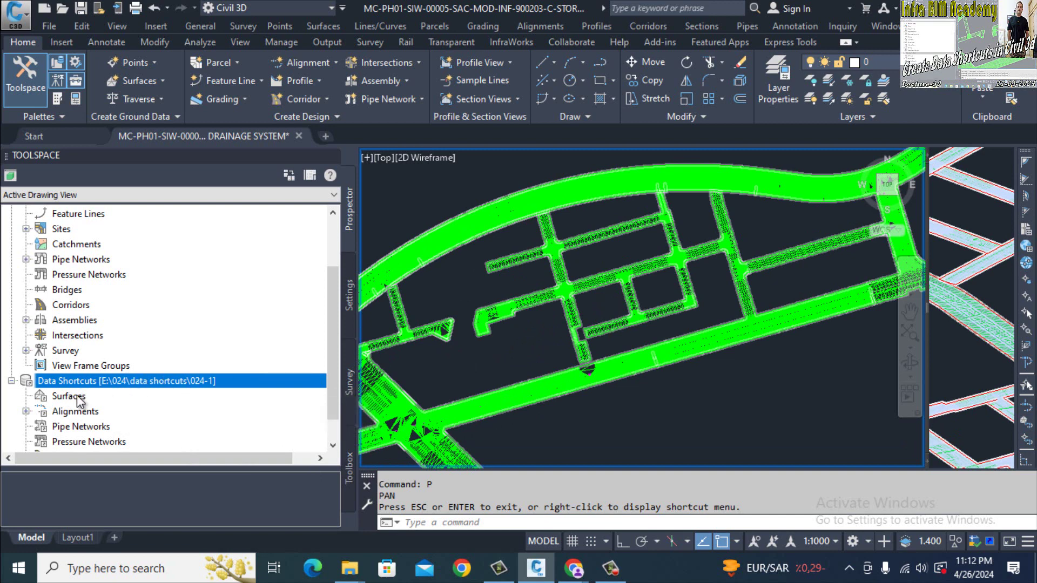
pyautogui.click(43, 397)
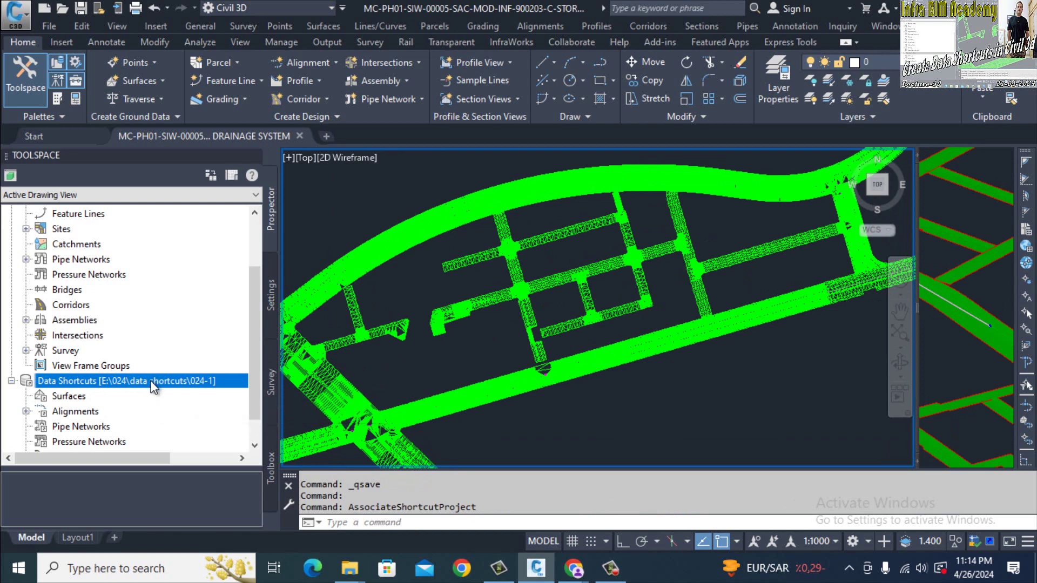
# Try to create data shortcuts from the current drawing under the 024-1 project
pyautogui.rightClick(154, 388)
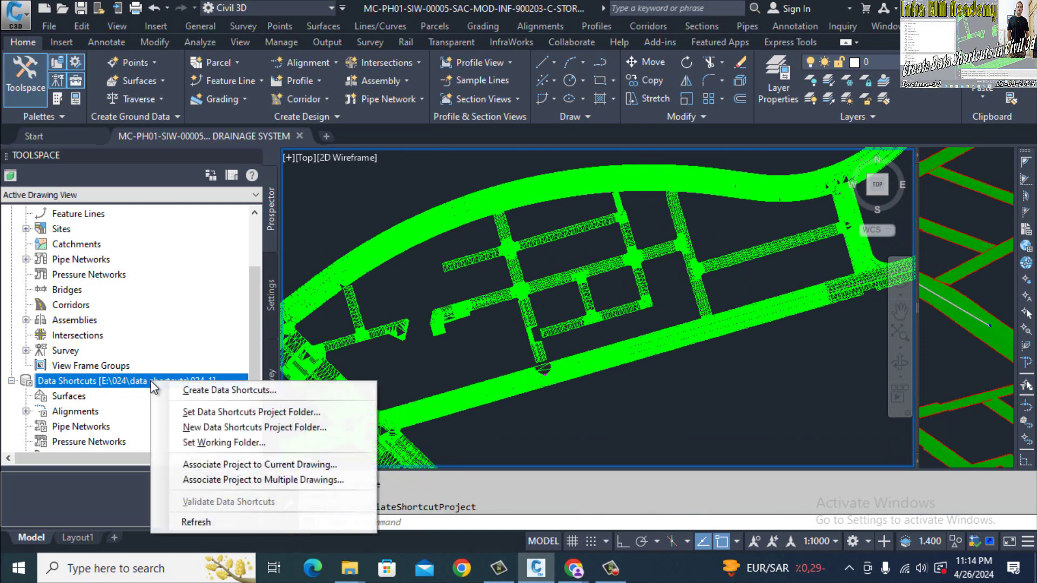
pyautogui.click(213, 389)
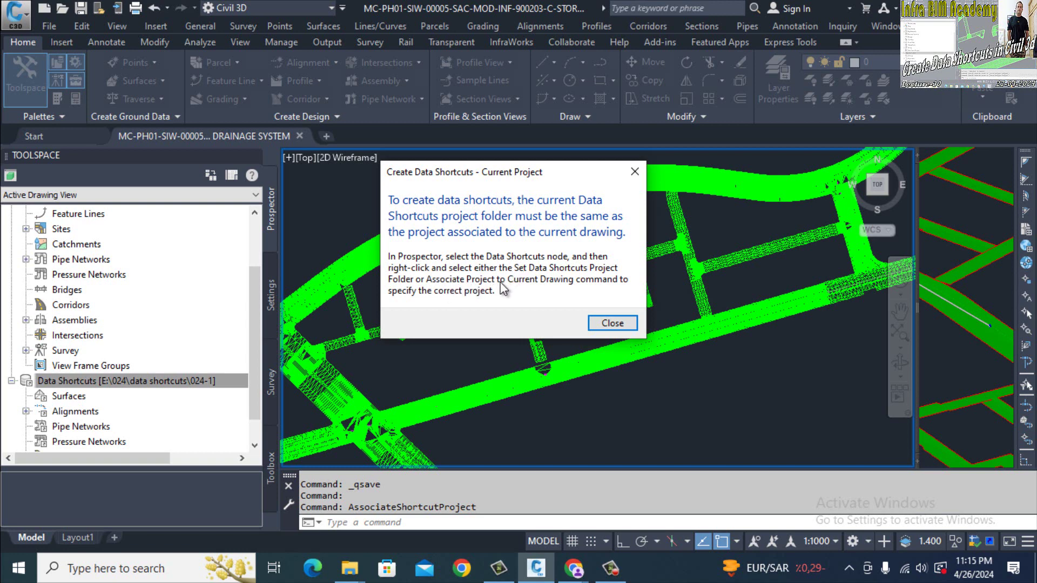
pyautogui.click(607, 319)
# Associate the 024-1 data shortcuts project in E:\024\data shortcuts with the current drawing
pyautogui.rightClick(140, 379)
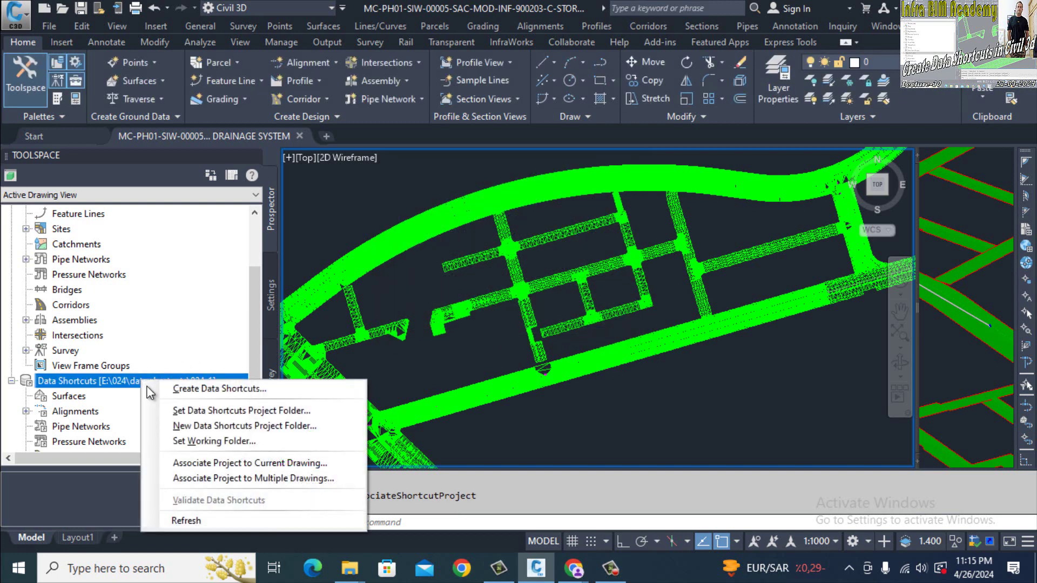
pyautogui.click(240, 463)
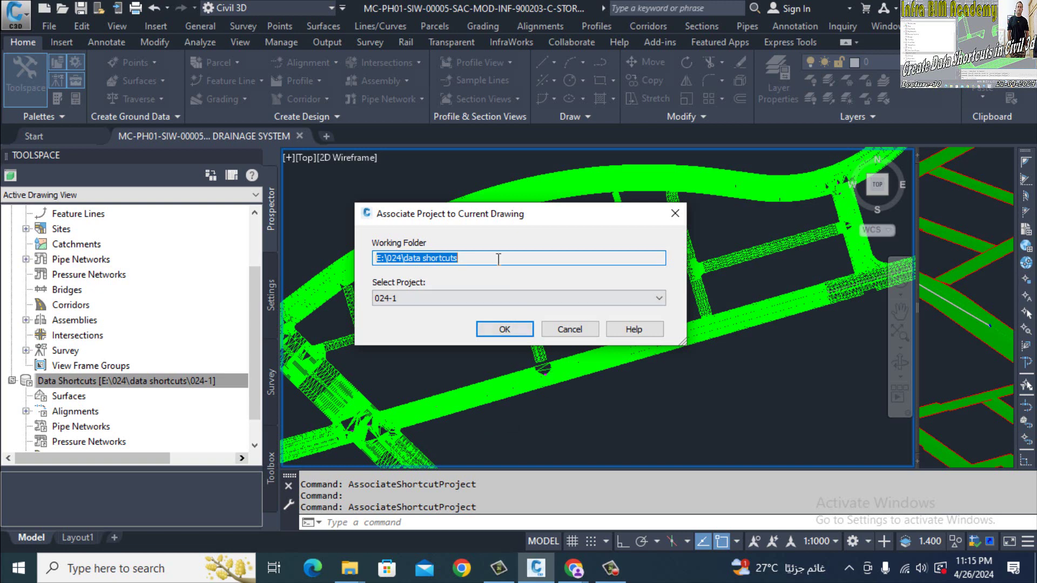
pyautogui.click(498, 257)
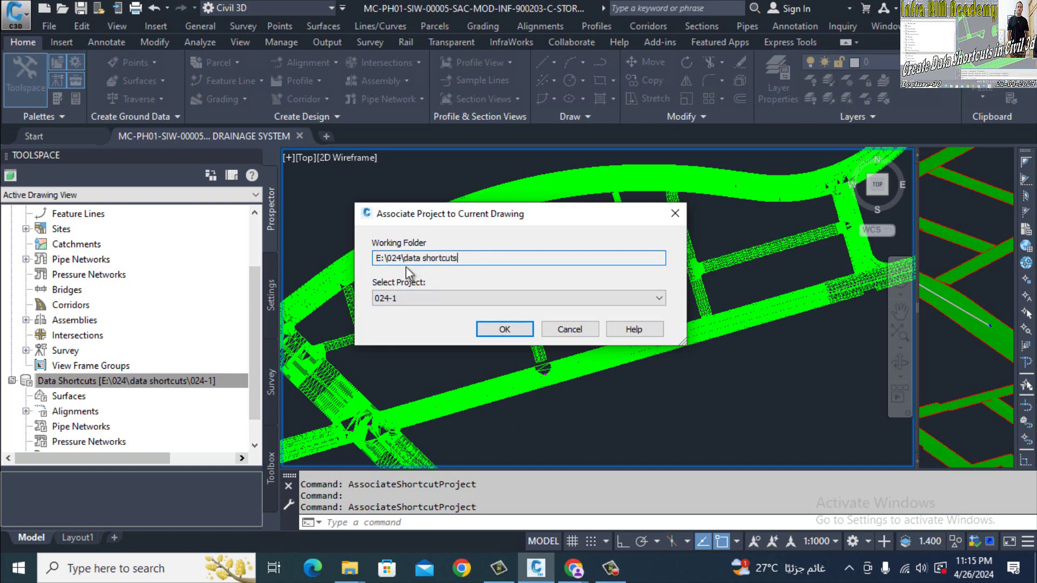
pyautogui.click(498, 327)
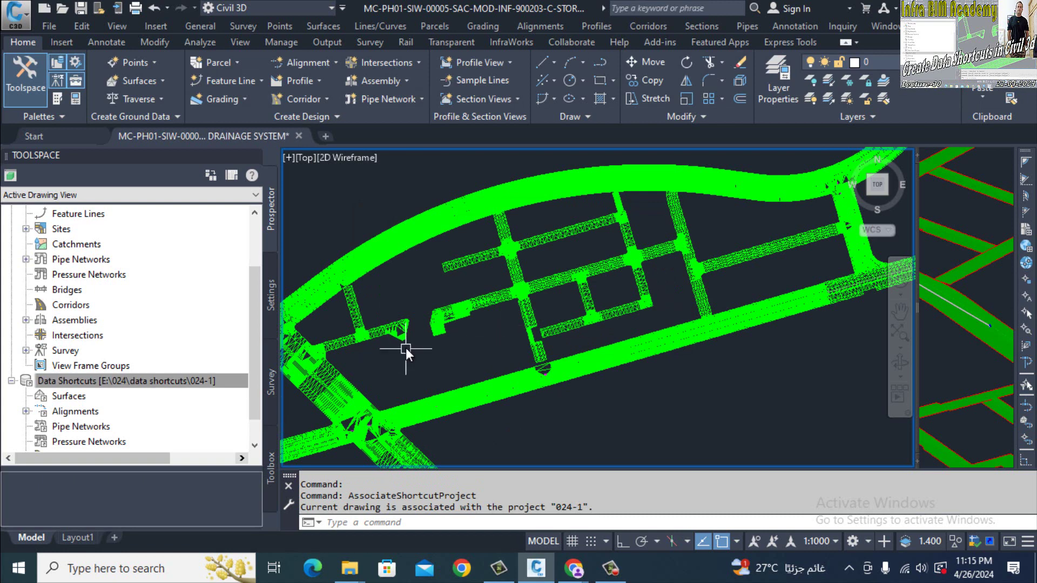
# Create a data shortcut for the 2003-ROAD FG SURFACE surface in the 024-1 project
pyautogui.rightClick(144, 381)
pyautogui.click(202, 388)
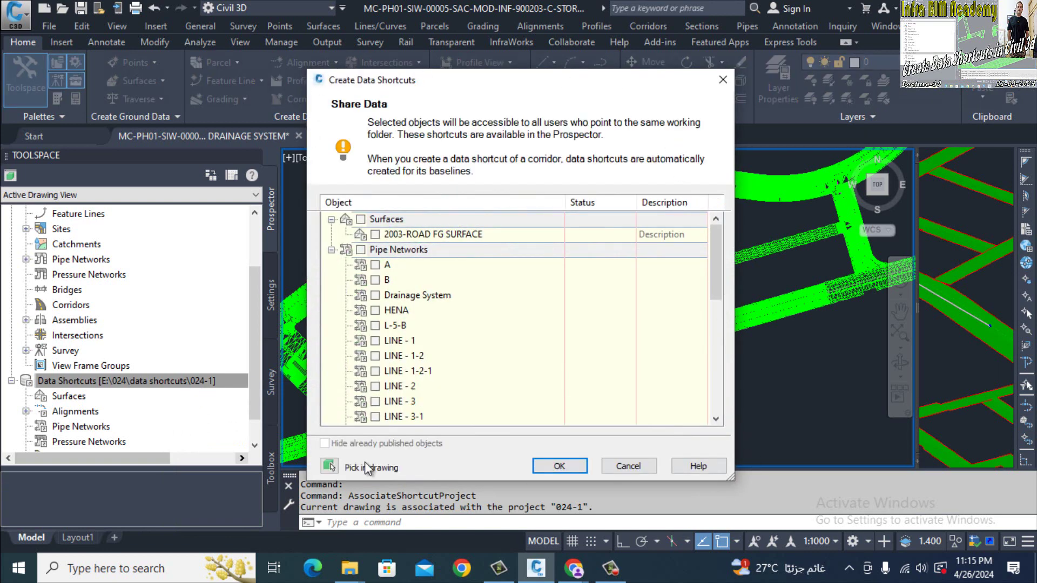
pyautogui.moveTo(373, 264); pyautogui.dragTo(388, 252)
pyautogui.click(375, 279)
pyautogui.moveTo(384, 340); pyautogui.dragTo(413, 352)
pyautogui.scroll(-1, 416, 339)
pyautogui.scroll(1, 415, 353)
pyautogui.moveTo(718, 280); pyautogui.dragTo(714, 231)
pyautogui.click(414, 231)
pyautogui.click(376, 234)
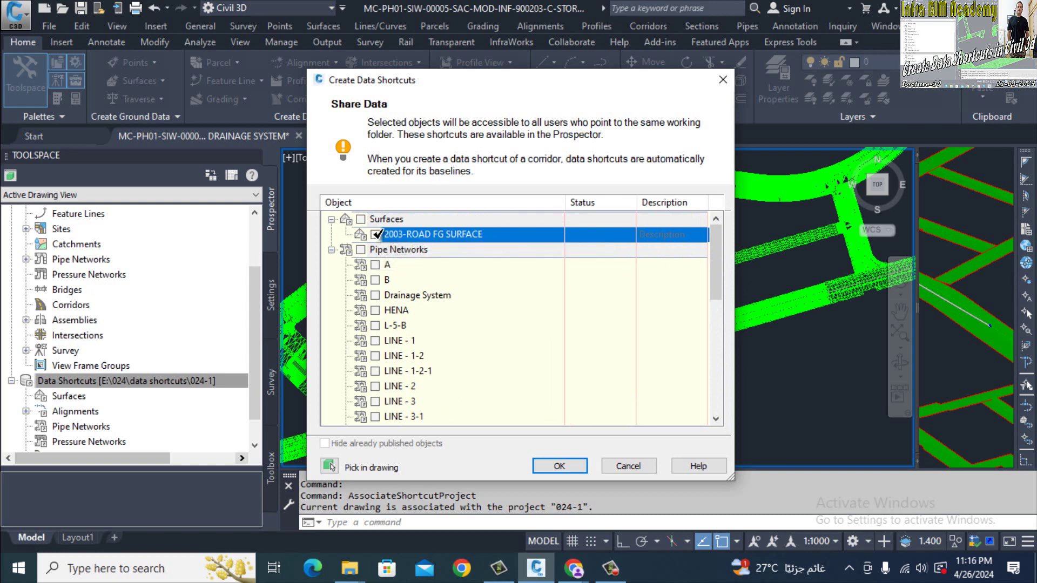
pyautogui.click(375, 234)
pyautogui.click(559, 466)
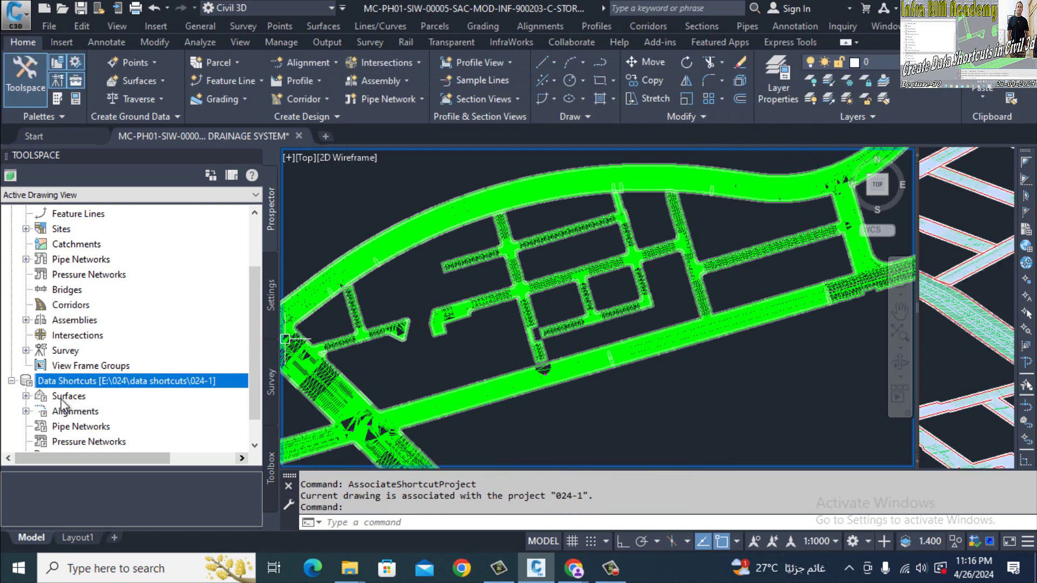
# Examine the source file name and source location of the road surface shortcut under Data Shortcuts
pyautogui.click(60, 398)
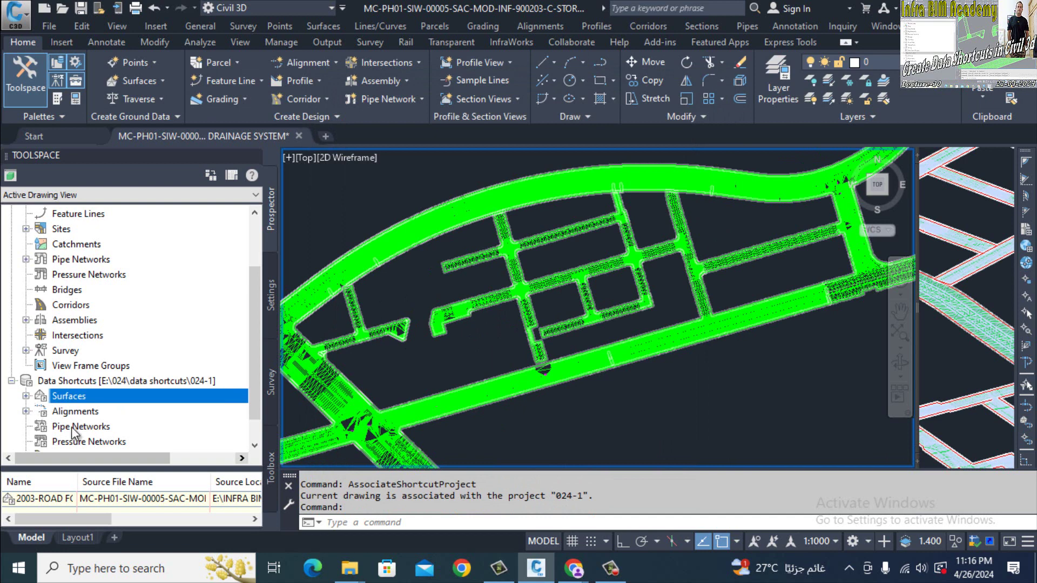
pyautogui.moveTo(143, 469); pyautogui.dragTo(143, 418)
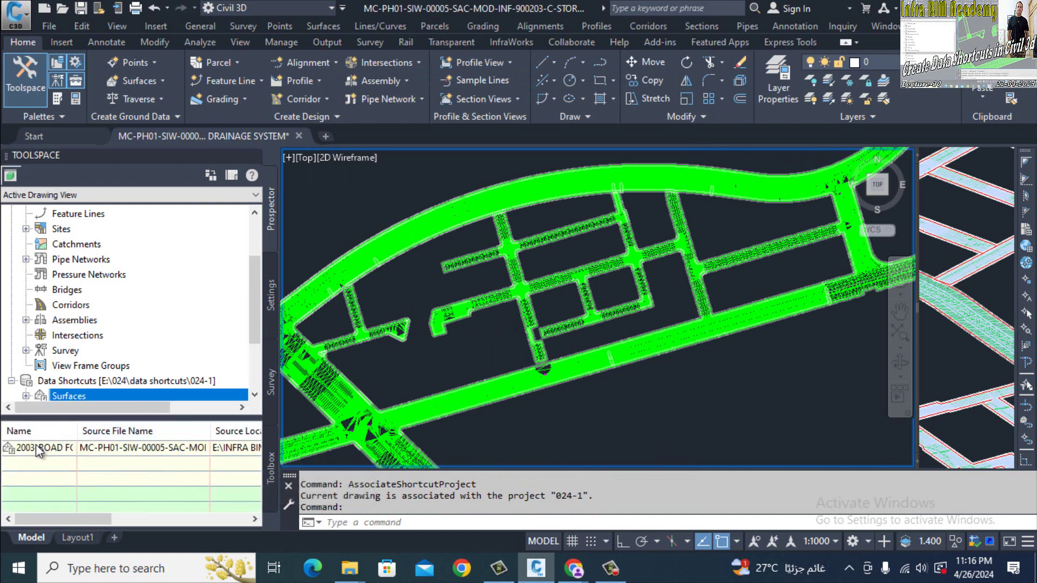
pyautogui.click(87, 452)
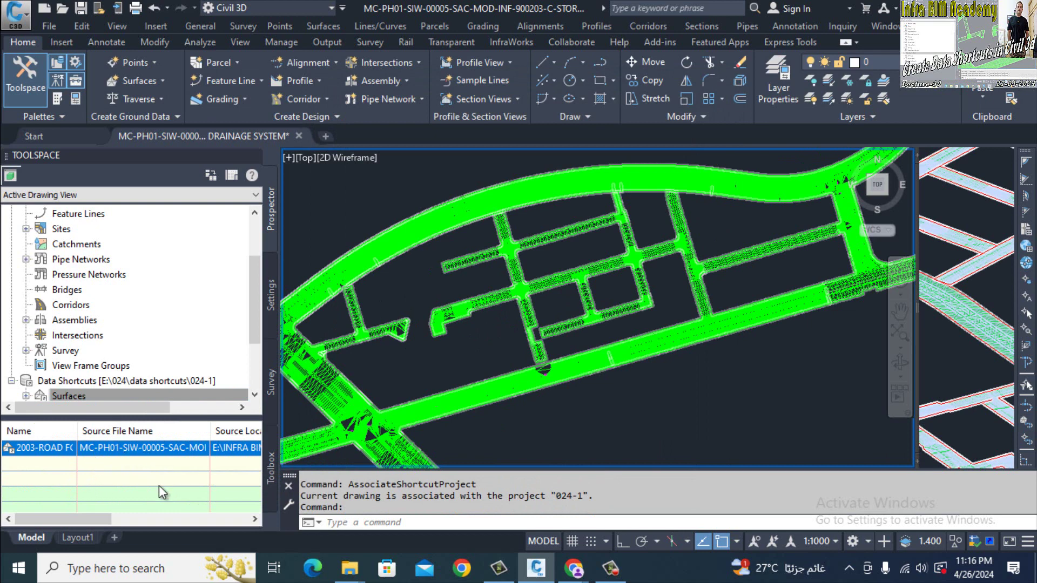
pyautogui.moveTo(106, 518); pyautogui.dragTo(135, 519)
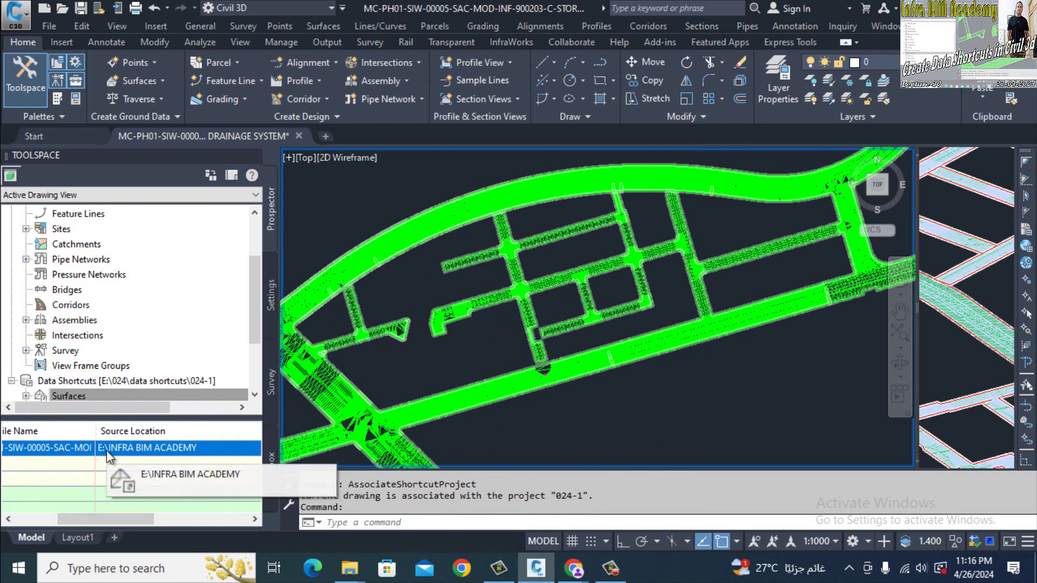
pyautogui.moveTo(138, 520); pyautogui.dragTo(93, 517)
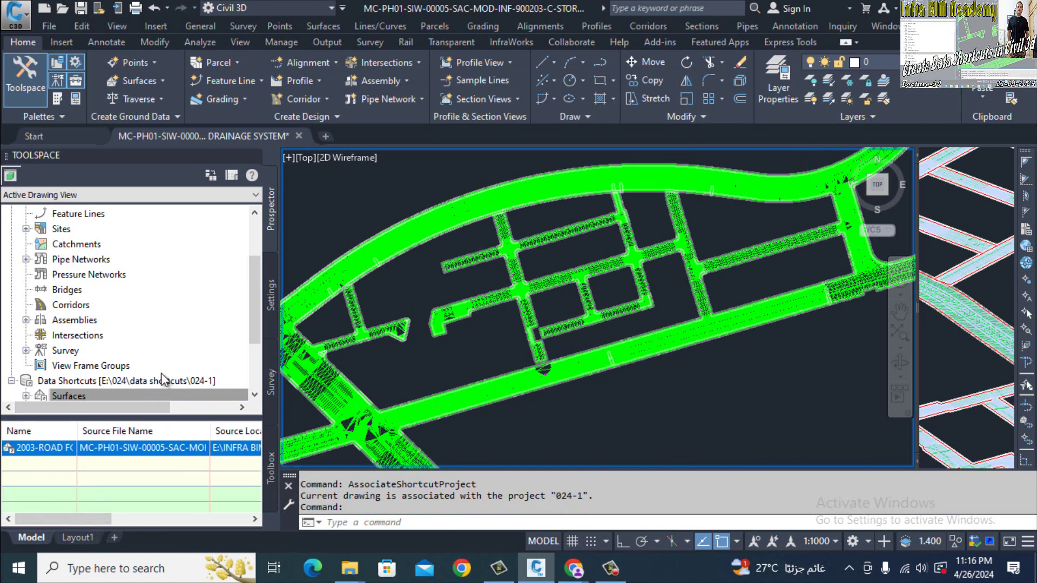
pyautogui.moveTo(255, 319); pyautogui.dragTo(177, 342)
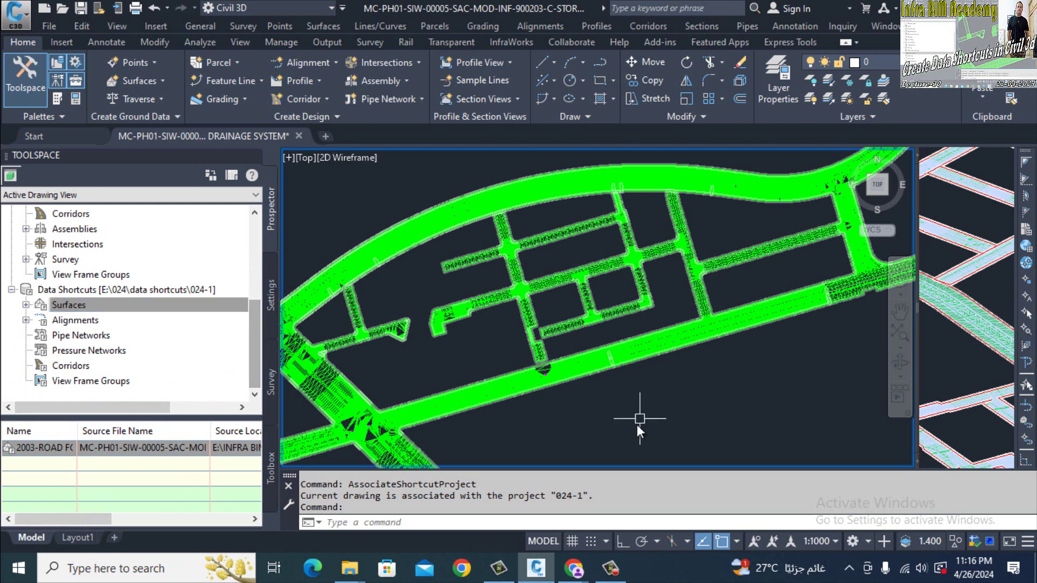
# Save the storm drainage drawing and start a new drawing from the _Autodesk Civil 3D (Metric) NCS template
pyautogui.click(741, 383)
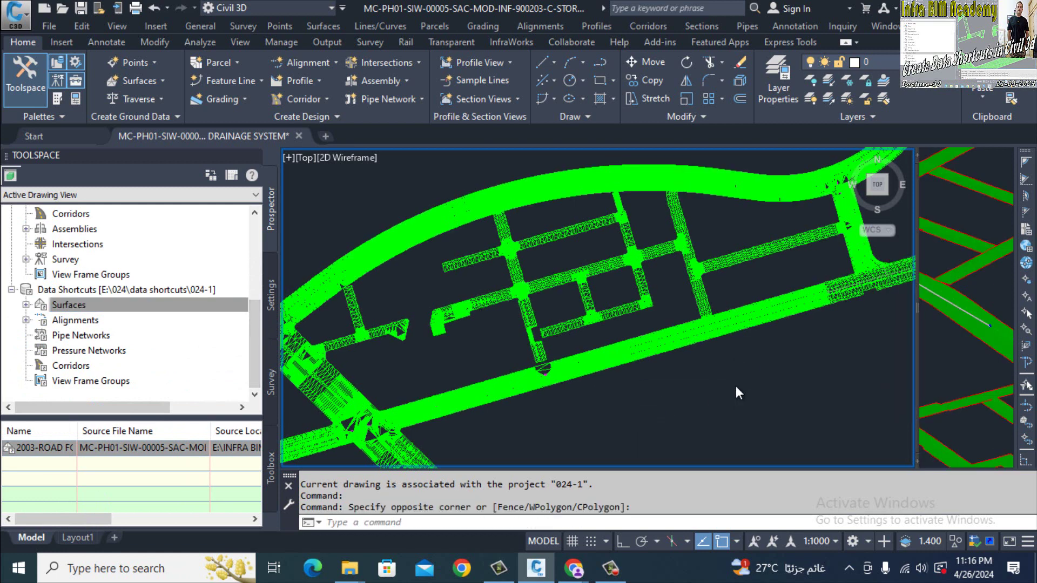
pyautogui.hotkey('ctrl', 's')
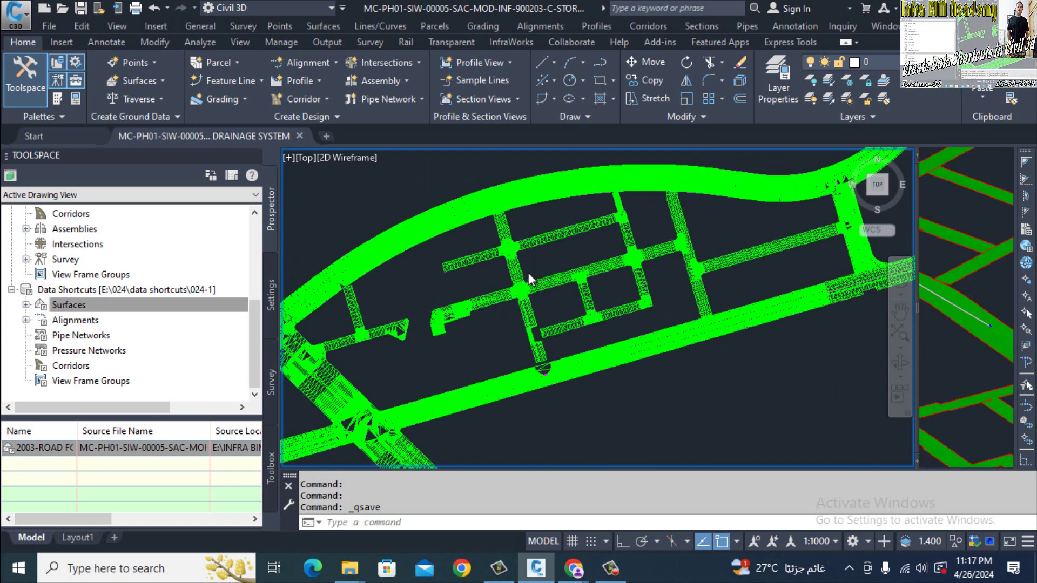
pyautogui.hotkey('ctrl', 'n')
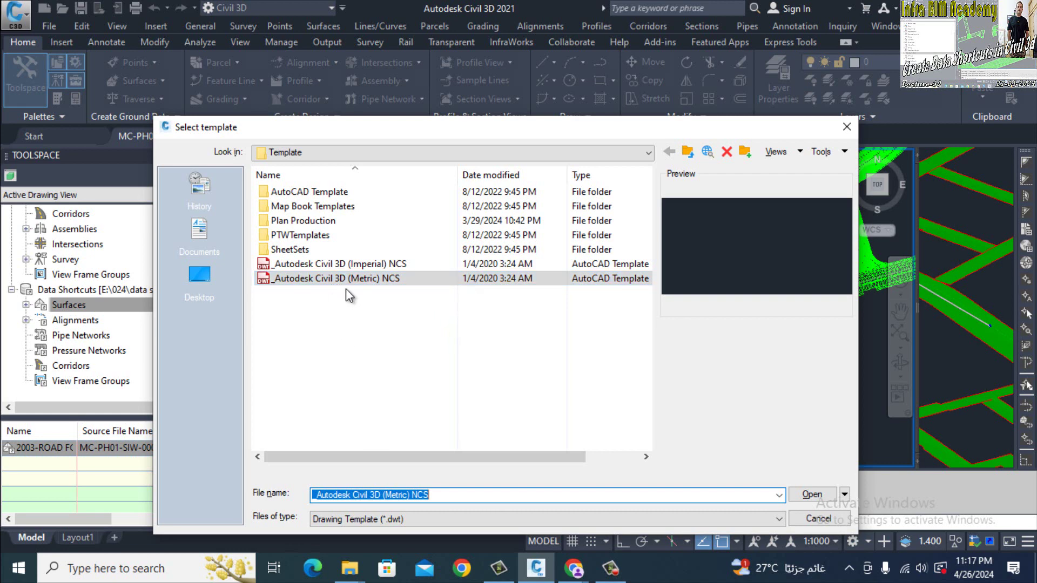
pyautogui.click(820, 495)
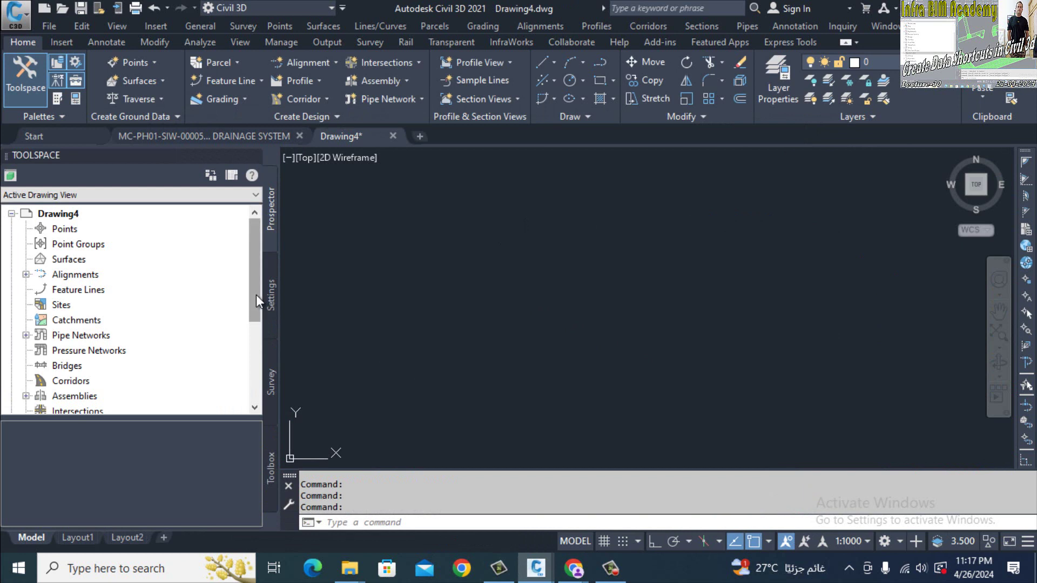
# Create a reference to the 2003-ROAD FG SURFACE data shortcut in the new drawing, keeping the default name, layer and style
pyautogui.moveTo(256, 294); pyautogui.dragTo(256, 384)
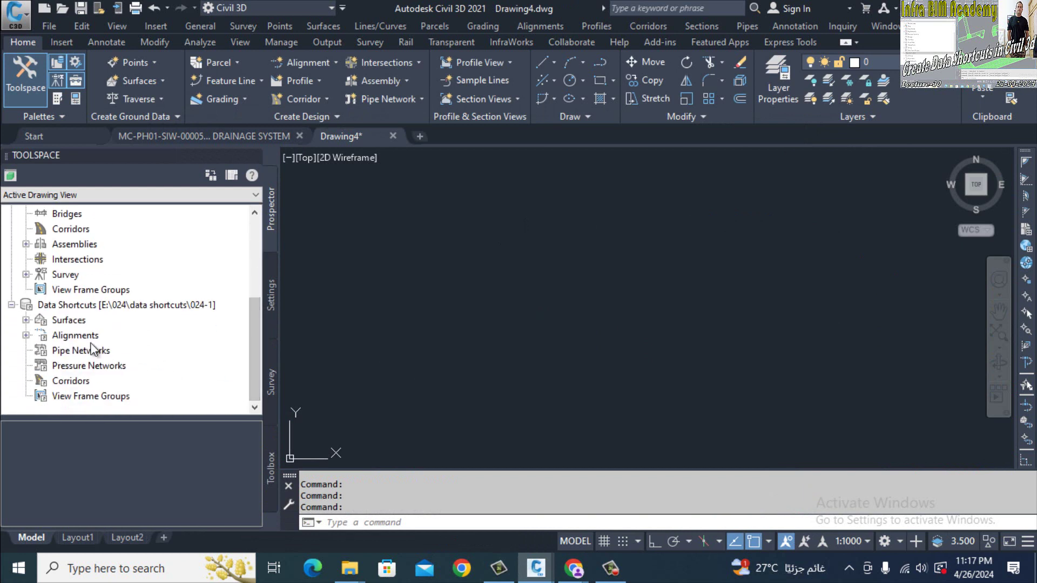
pyautogui.click(63, 321)
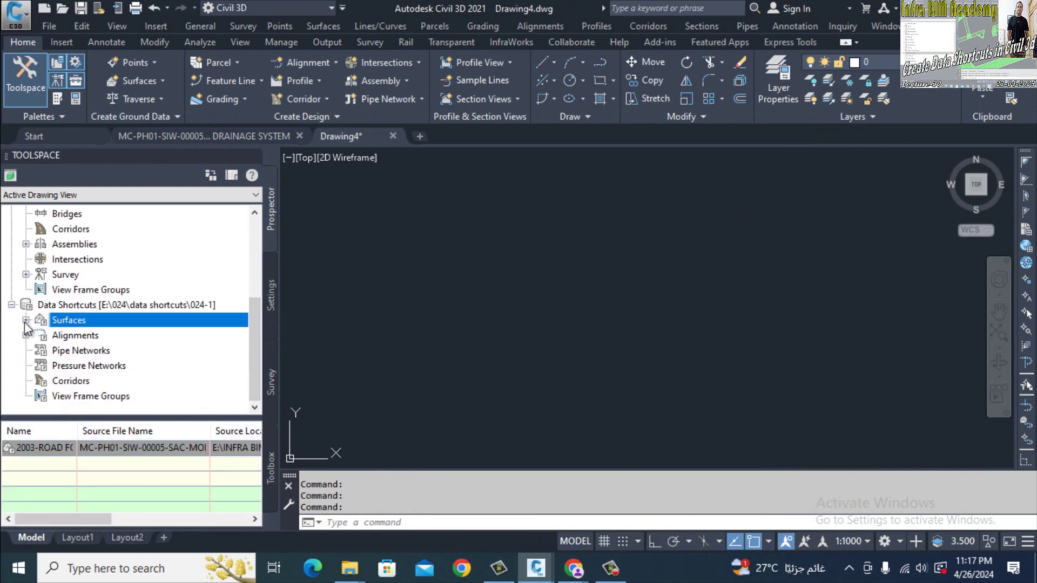
pyautogui.click(25, 321)
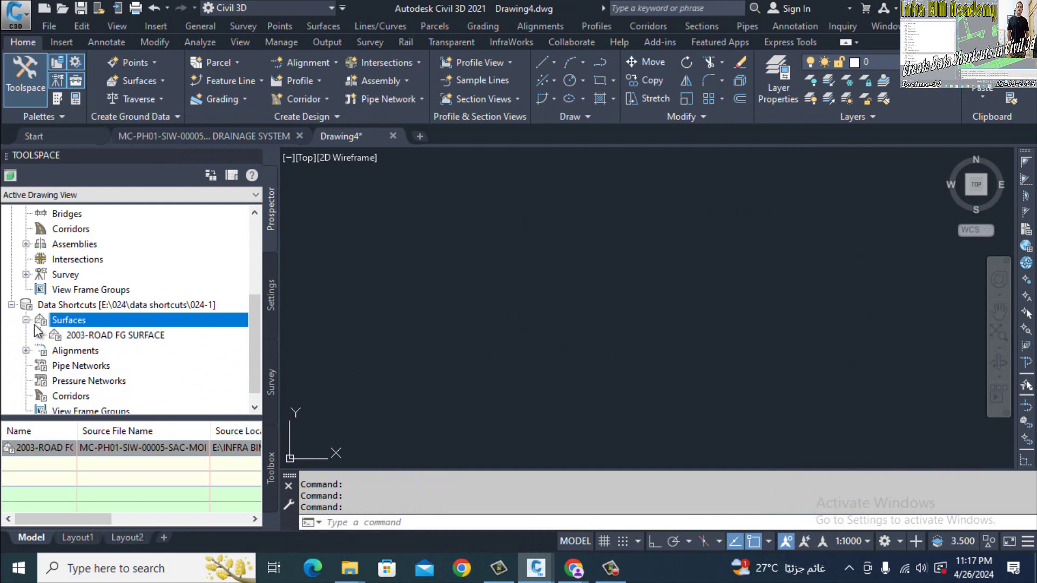
pyautogui.click(90, 337)
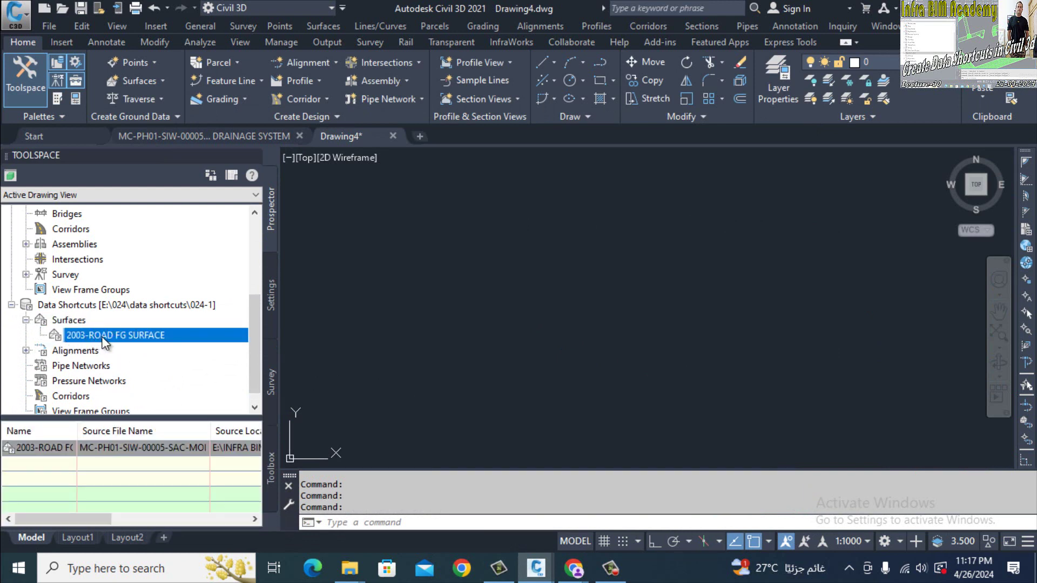
pyautogui.rightClick(103, 337)
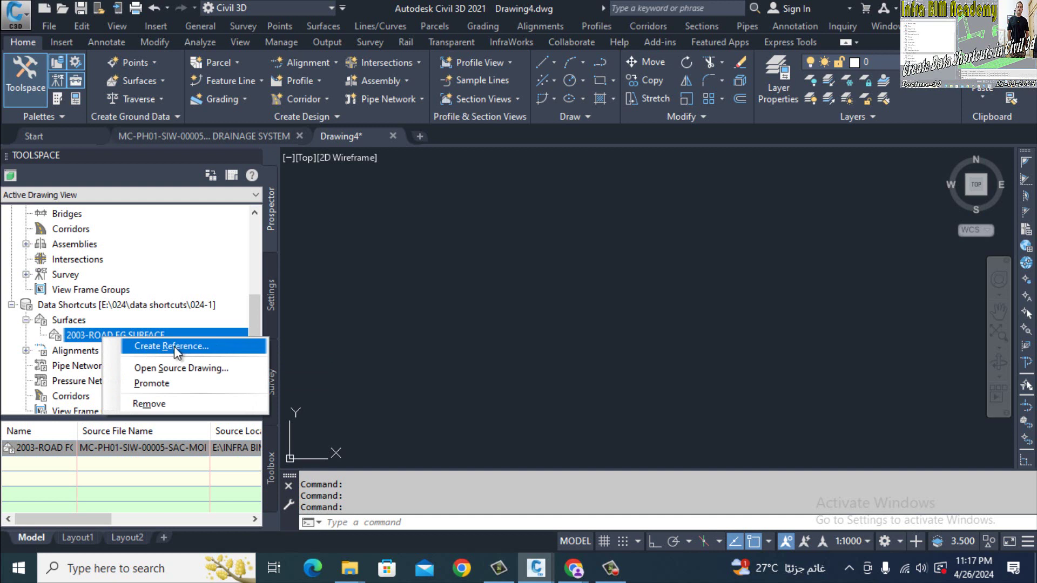
pyautogui.click(174, 346)
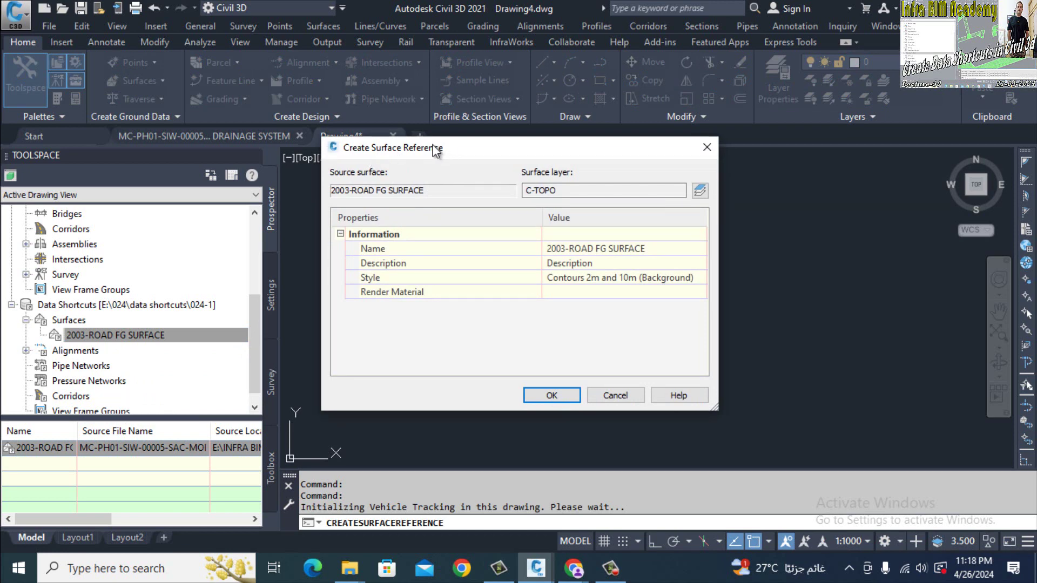
pyautogui.click(550, 396)
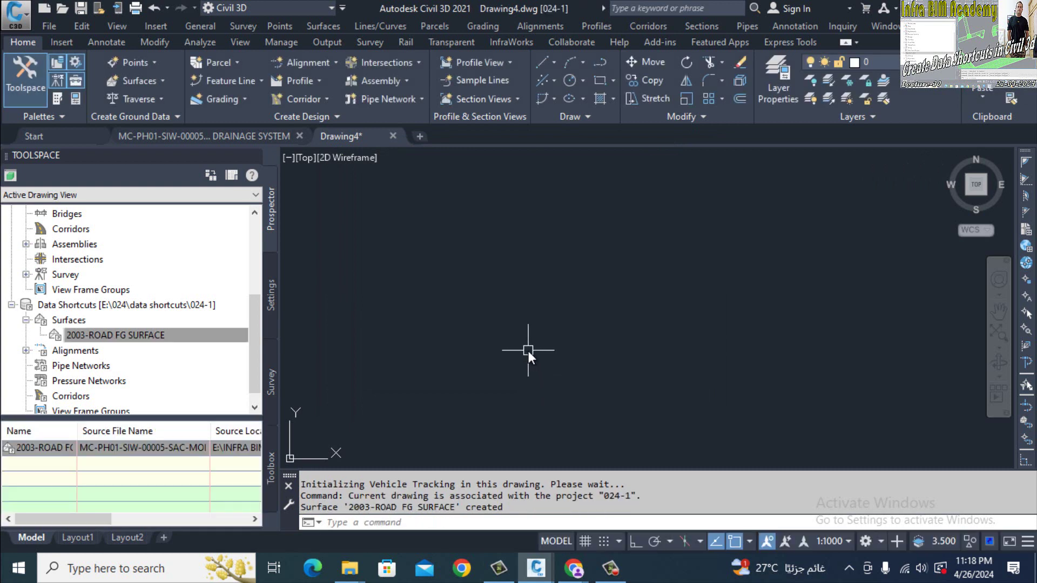
# Zoom to the drawing extents and show the referenced road surface in the Object Viewer
pyautogui.click(559, 302)
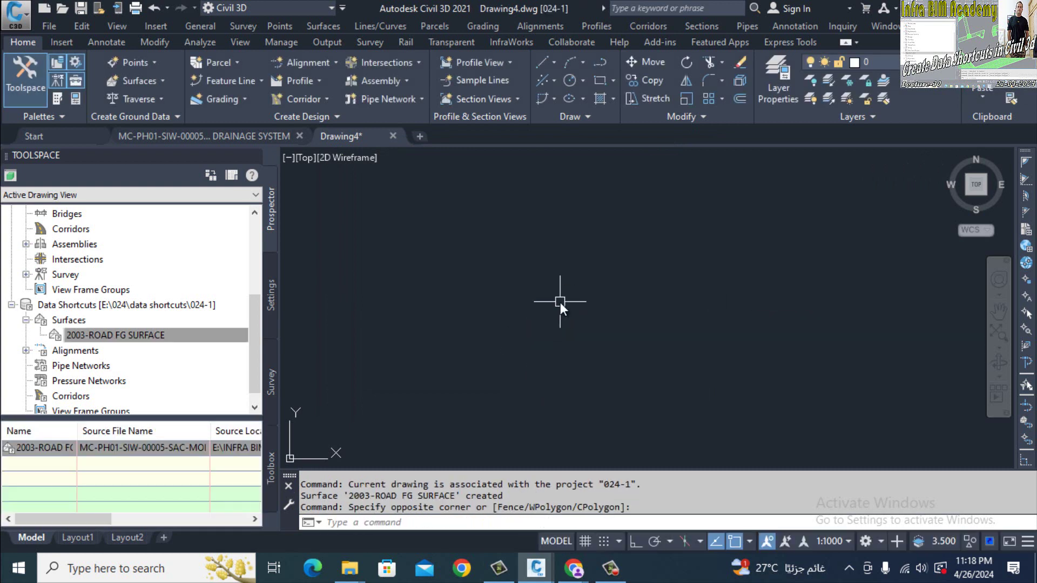
pyautogui.write('z')
pyautogui.press('Return')
pyautogui.write('e')
pyautogui.press('Return')
pyautogui.scroll(6, 637, 242)
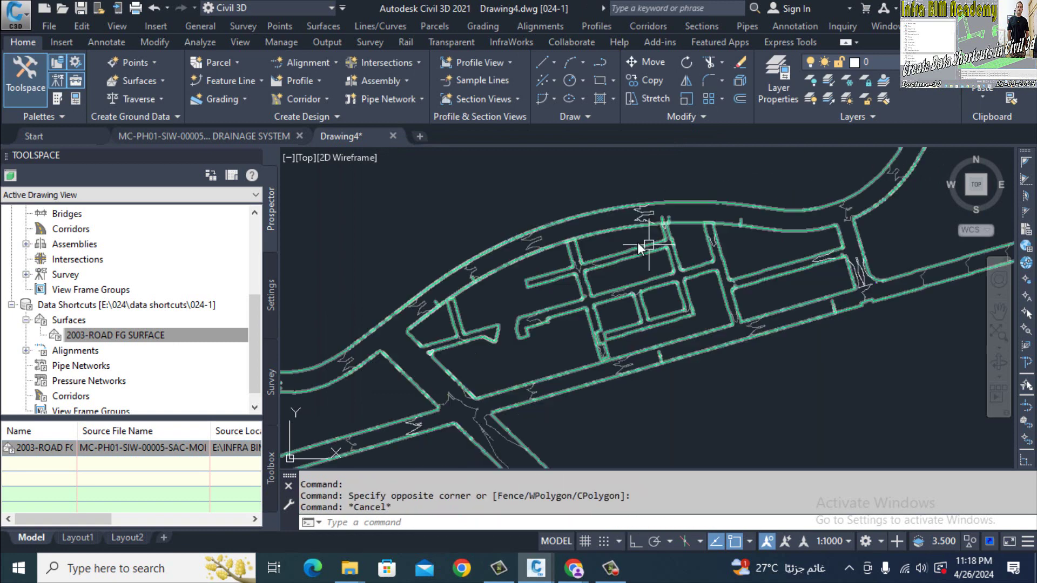
pyautogui.click(592, 231)
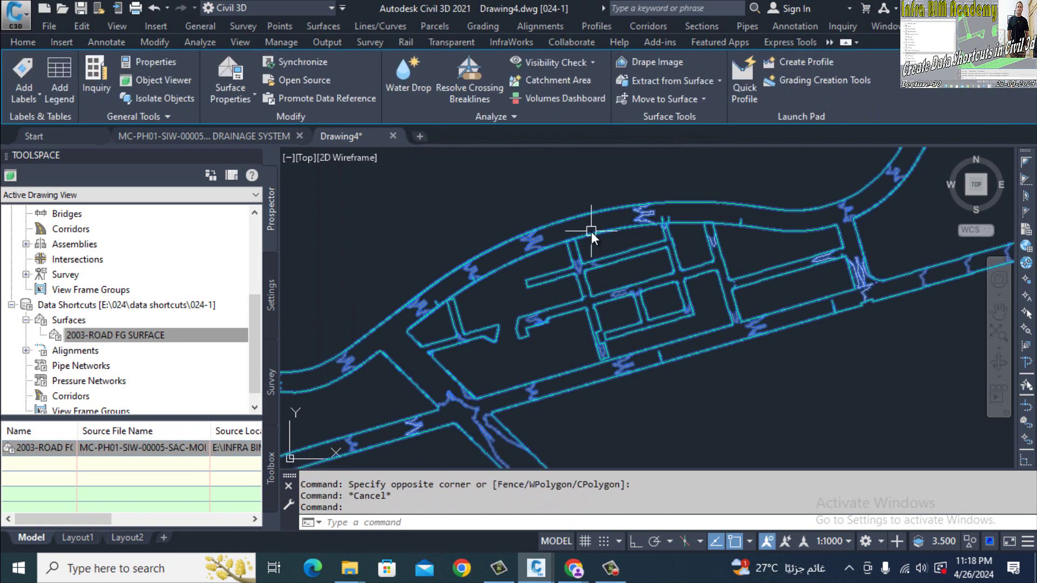
pyautogui.rightClick(591, 232)
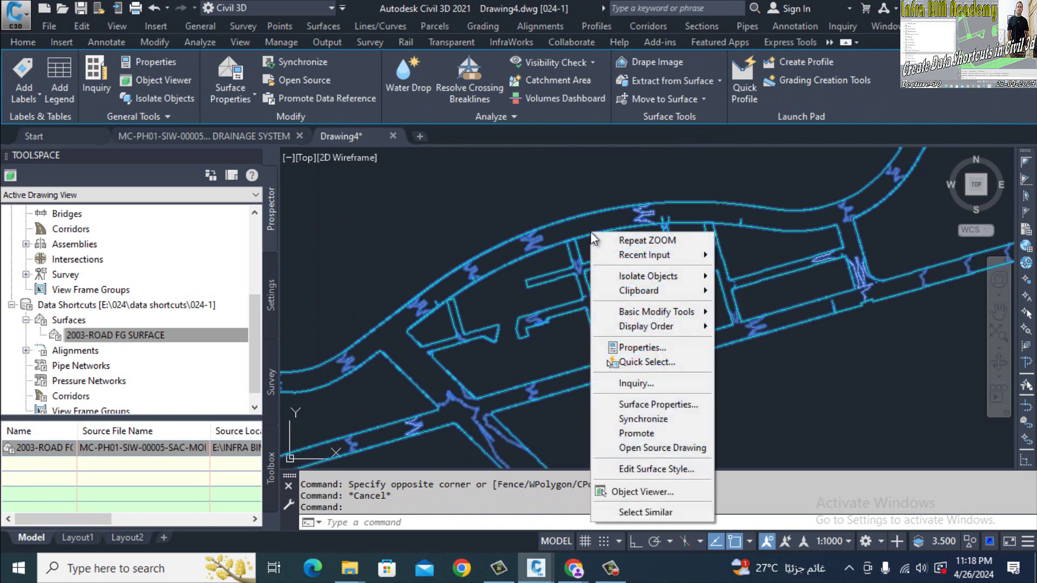
pyautogui.click(636, 492)
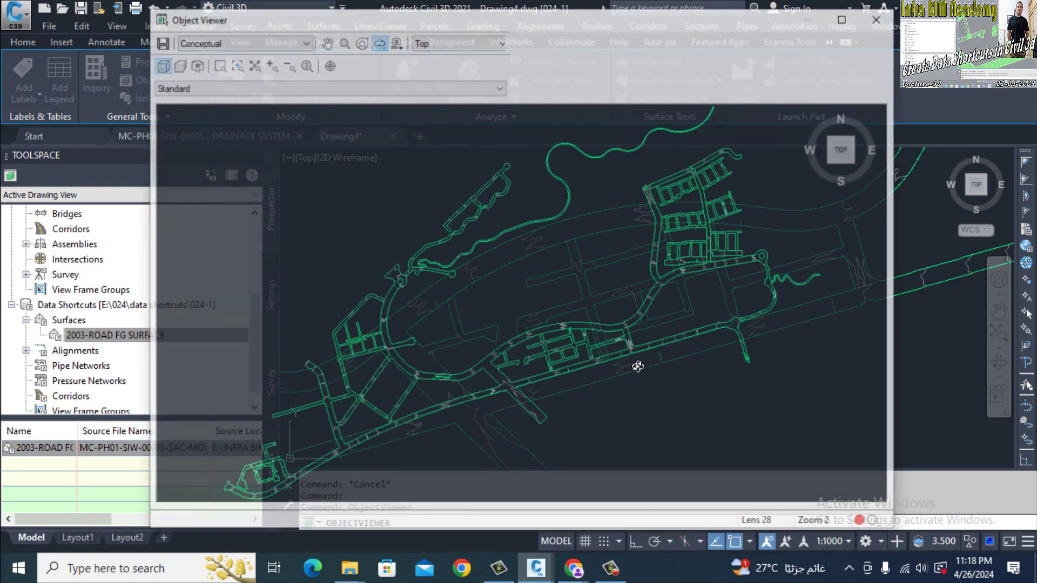
# Examine the road surface in 3D from a tilted angle, closing in on the road intersection with the triangular islands
pyautogui.moveTo(541, 349); pyautogui.dragTo(586, 297)
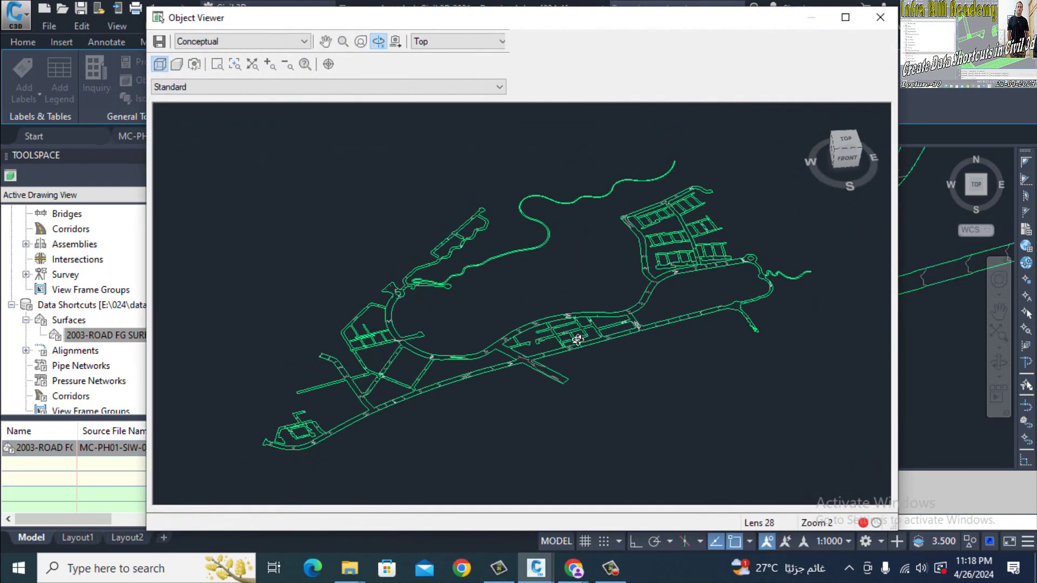
pyautogui.scroll(5, 577, 339)
pyautogui.scroll(-2, 530, 183)
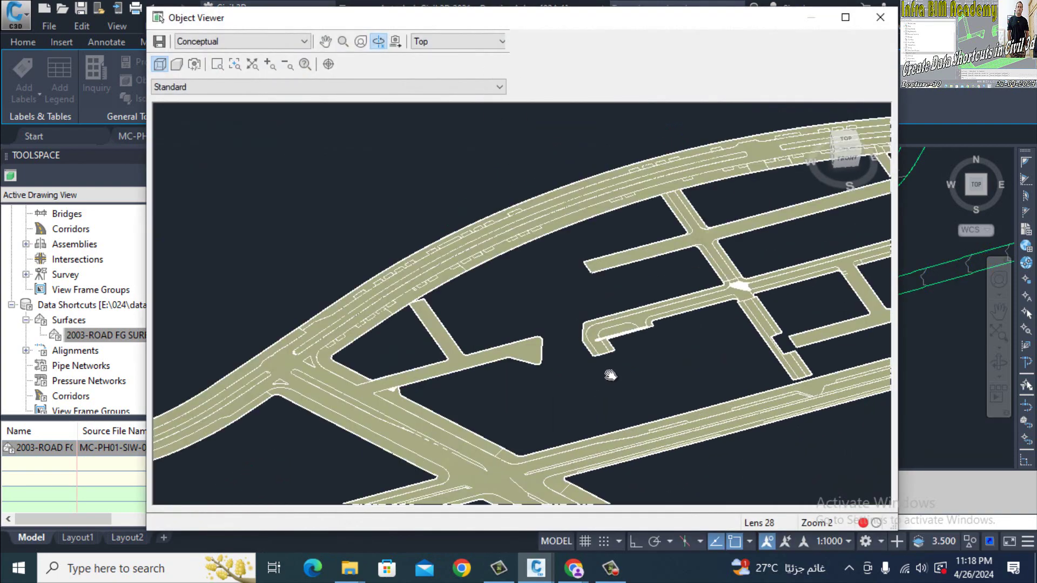
pyautogui.scroll(3, 730, 252)
pyautogui.scroll(2, 363, 222)
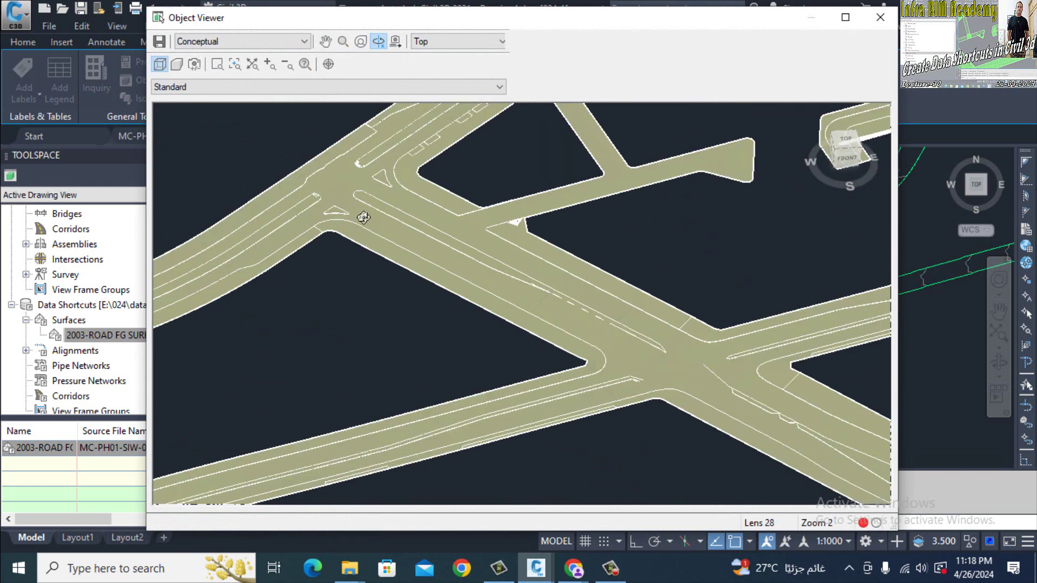
pyautogui.moveTo(436, 250); pyautogui.dragTo(582, 349, button='middle')
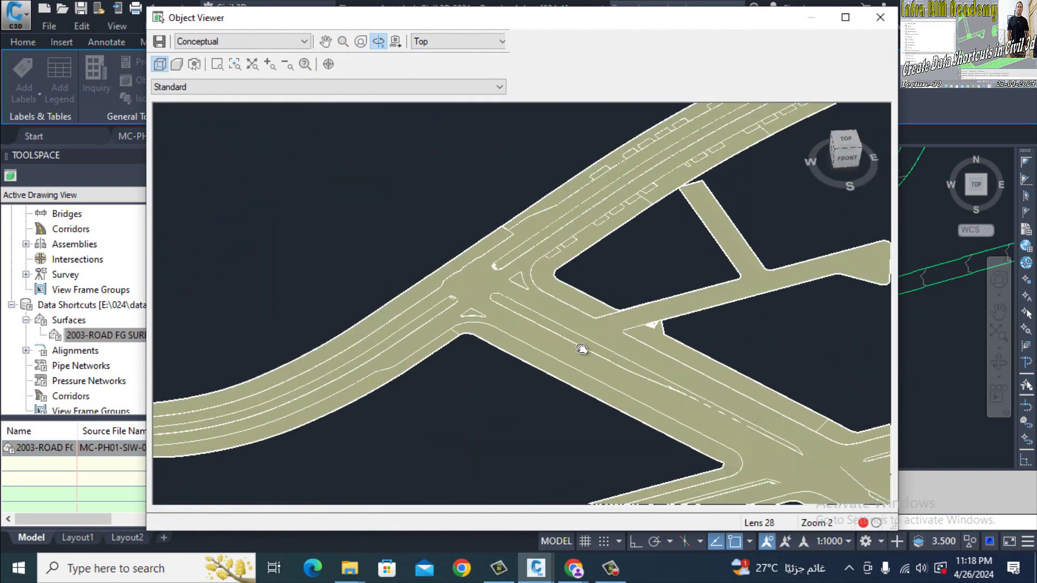
pyautogui.scroll(2, 556, 284)
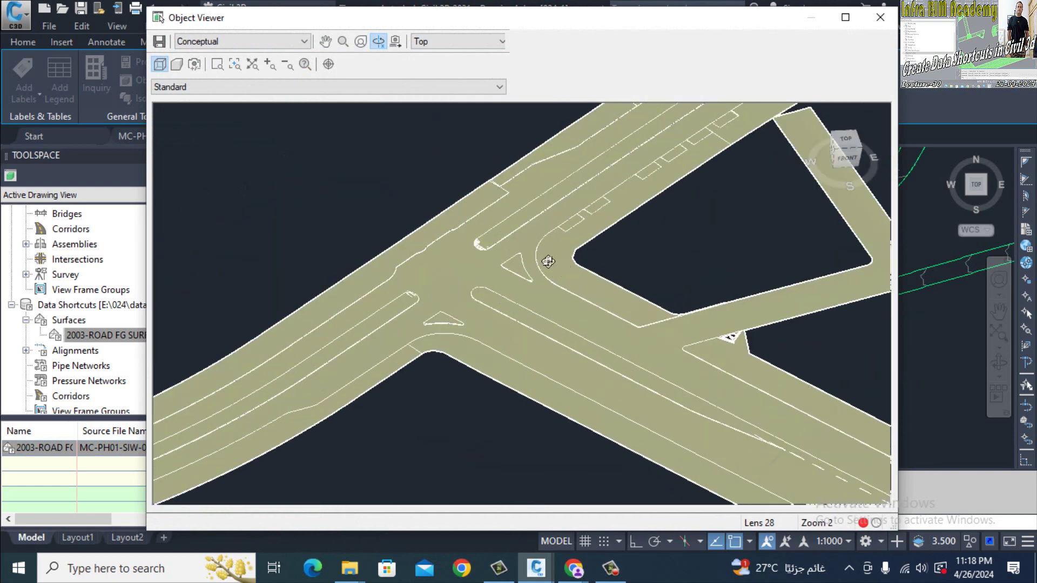
pyautogui.scroll(1, 548, 262)
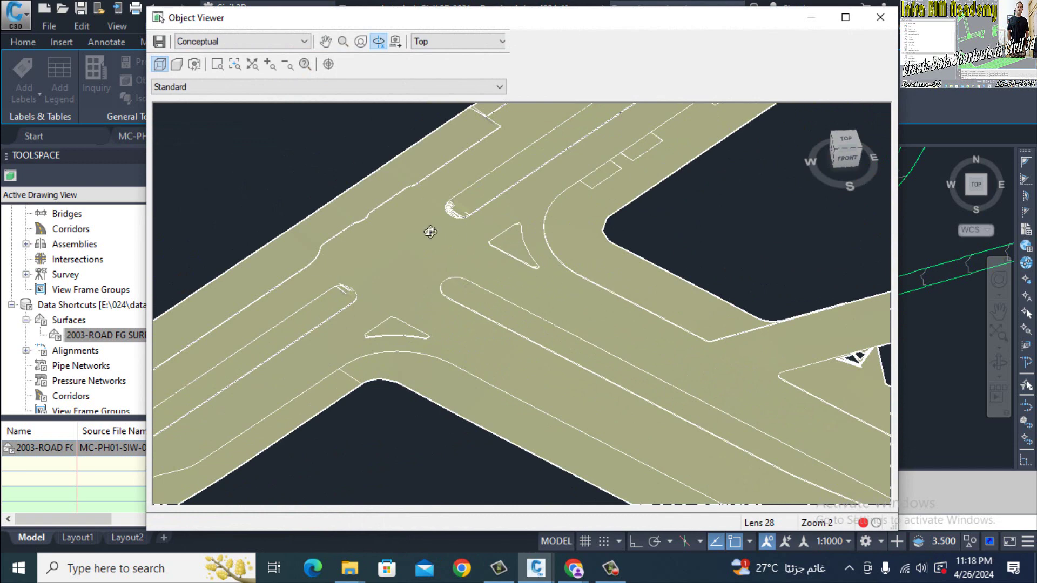
# Examine the triangular island and curved road edge of the surface up close, and leave the Object Viewer
pyautogui.scroll(2, 498, 214)
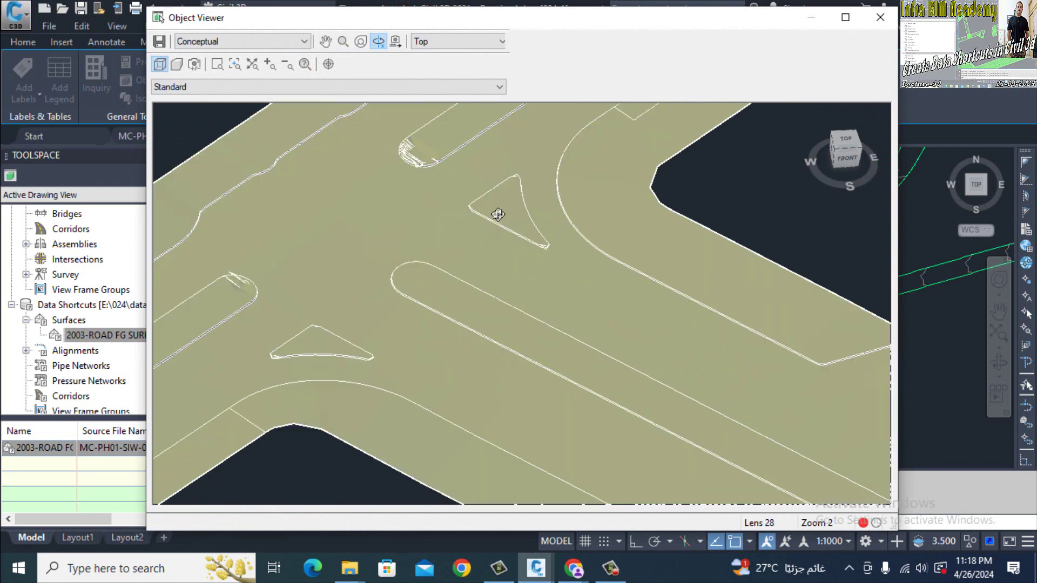
pyautogui.moveTo(497, 224); pyautogui.dragTo(505, 398, button='middle')
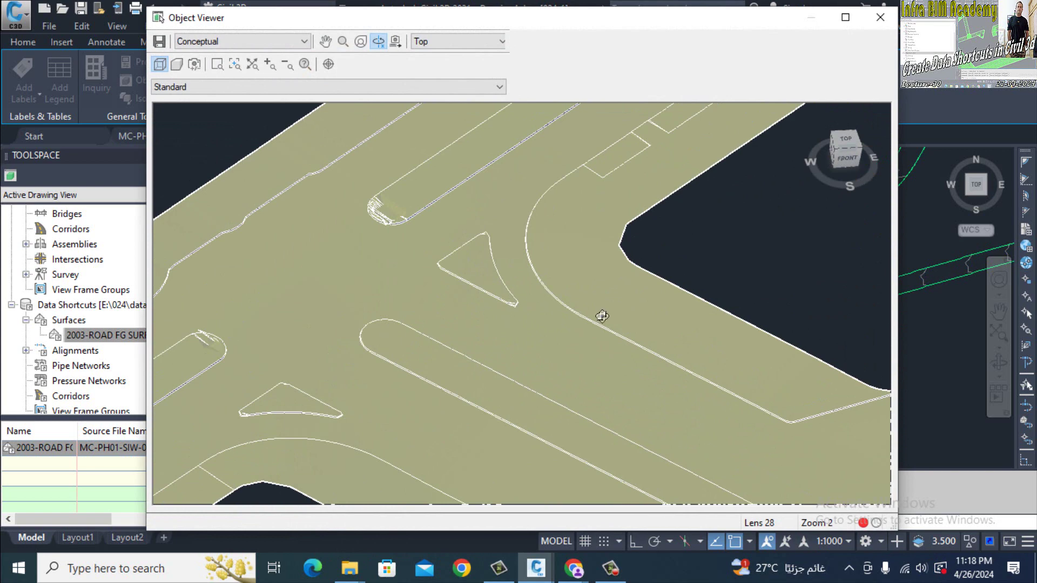
pyautogui.scroll(3, 511, 259)
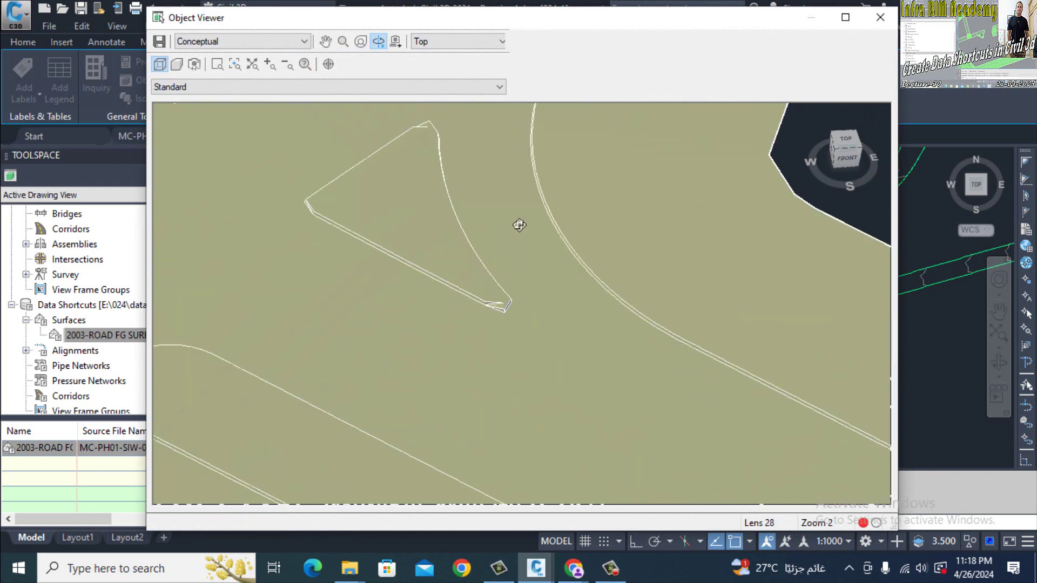
pyautogui.scroll(-3, 519, 324)
pyautogui.press('Escape')
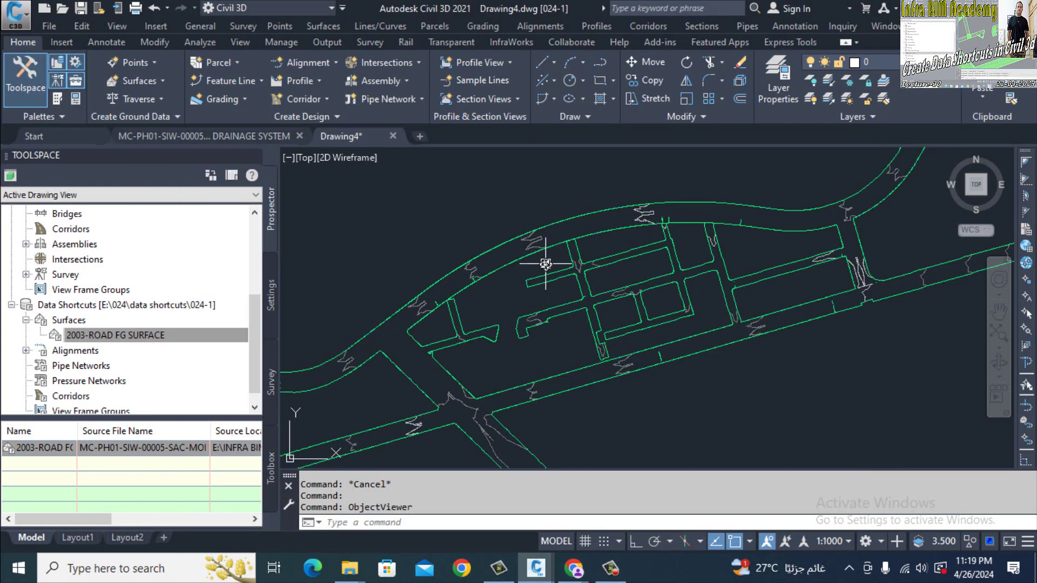
pyautogui.scroll(-2, 453, 238)
pyautogui.scroll(-1, 502, 252)
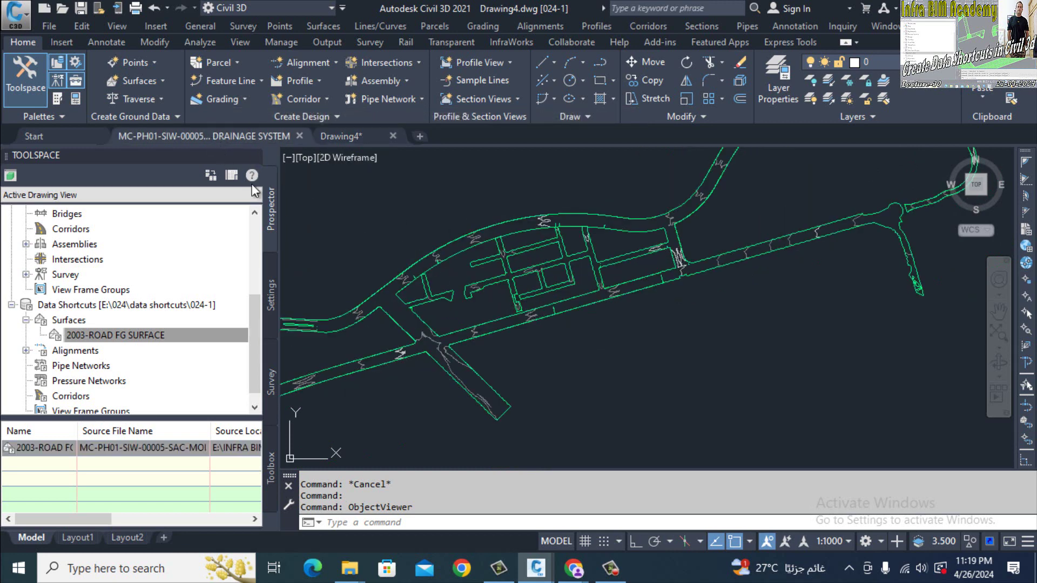
# Switch to the storm drainage drawing, inspect the road surface at the intersection and save the drawing
pyautogui.hotkey('ctrl', 'Tab')
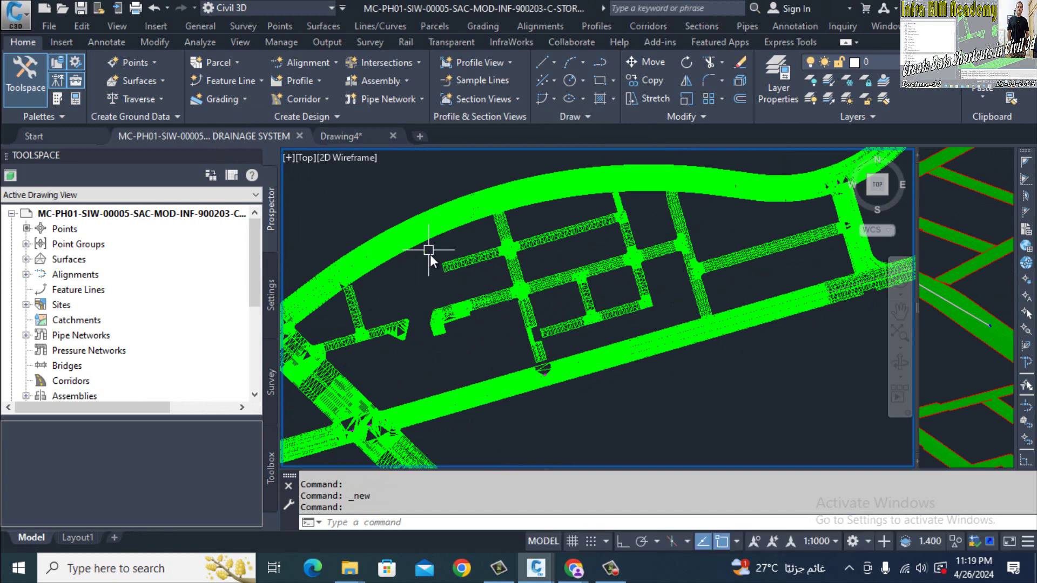
pyautogui.moveTo(427, 282)
pyautogui.mouseDown(button='middle')
pyautogui.moveTo(585, 288)
pyautogui.moveTo(667, 262)
pyautogui.mouseUp(button='middle')
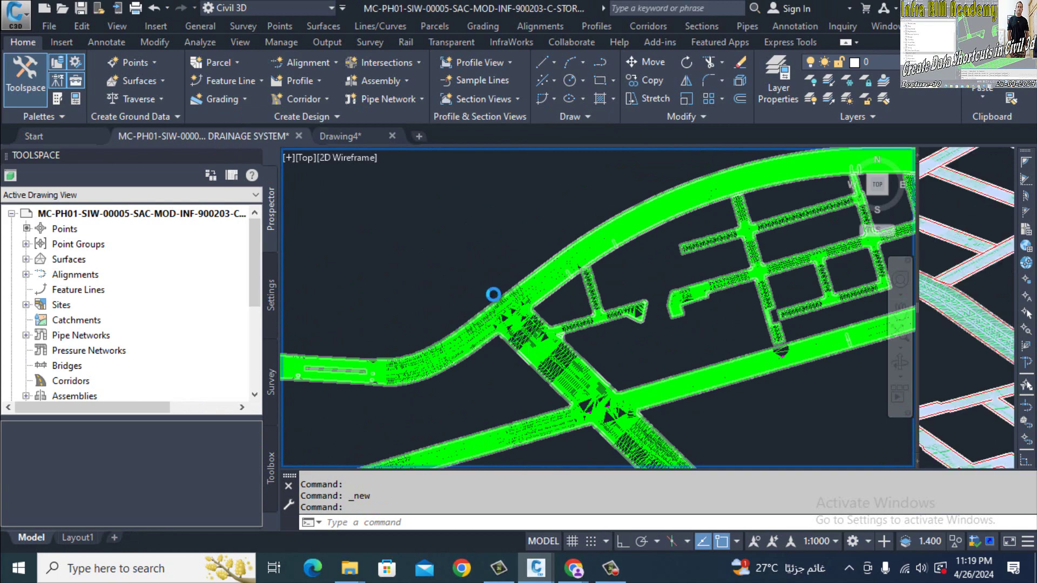
pyautogui.scroll(3, 502, 330)
pyautogui.scroll(2, 496, 312)
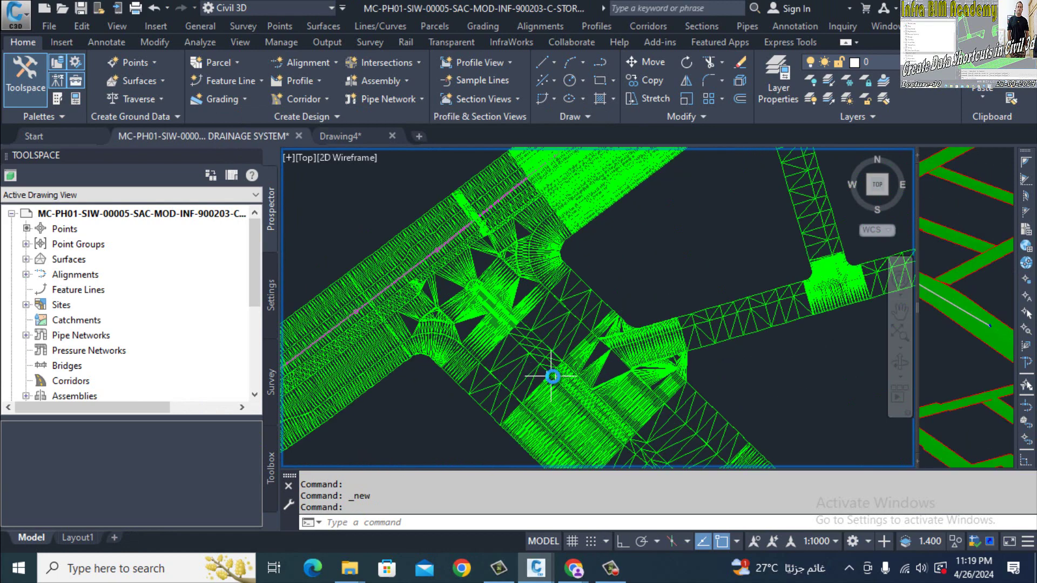
pyautogui.scroll(1, 551, 367)
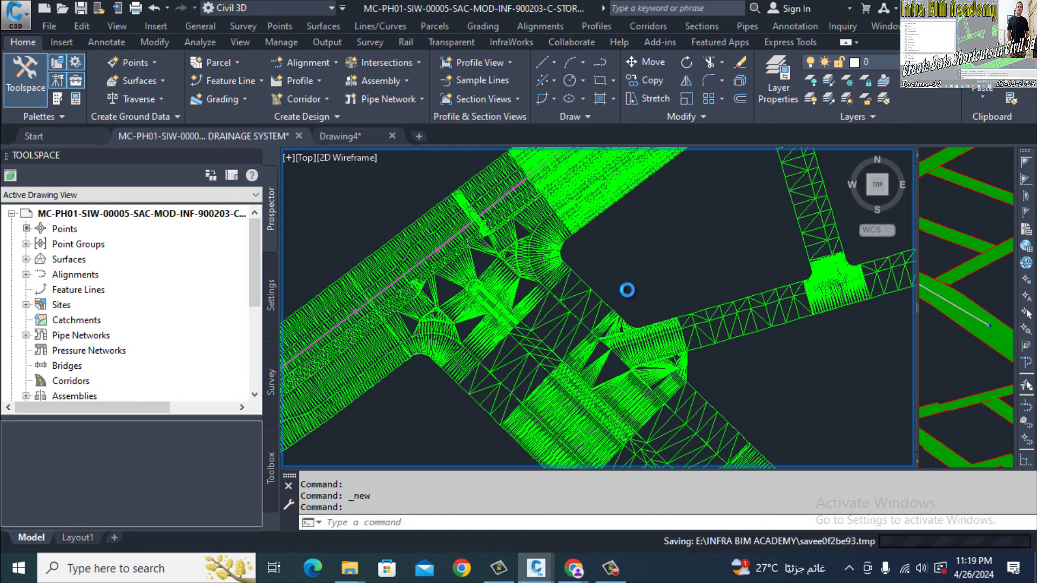
pyautogui.hotkey('ctrl', 's')
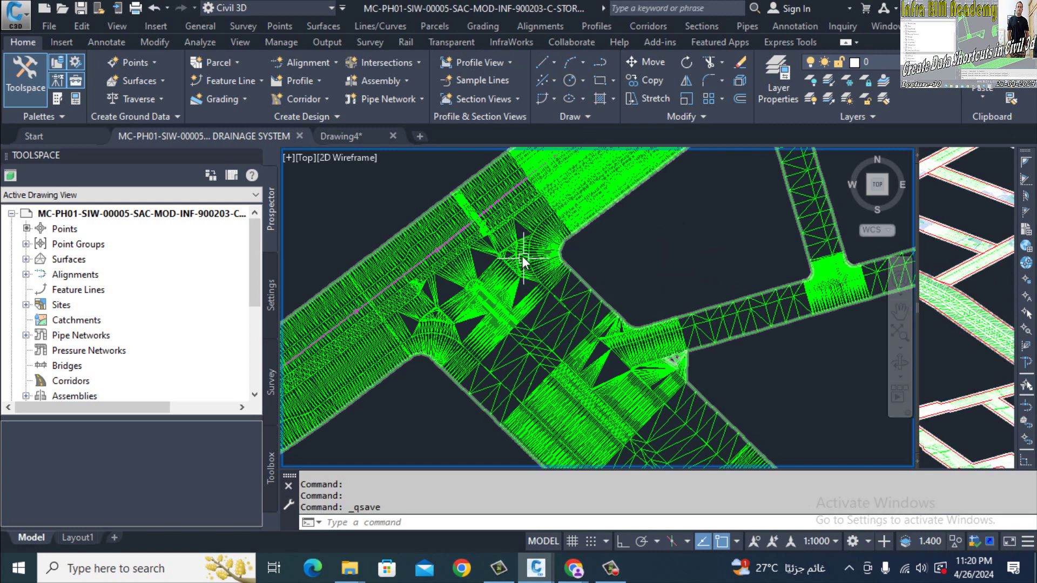
# Compare the source surface in the storm drainage drawing with the referenced surface in Drawing4
pyautogui.click(355, 137)
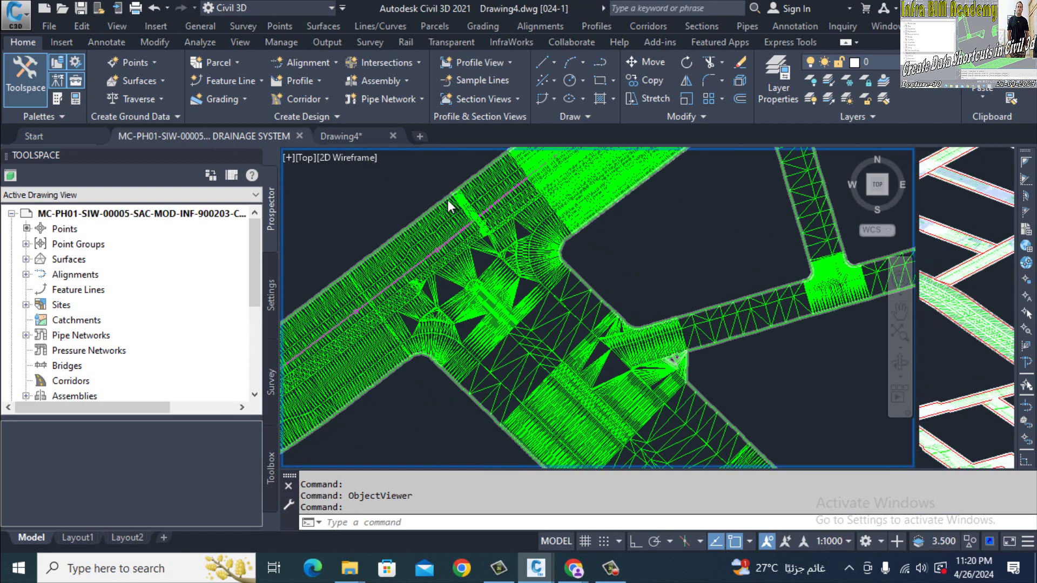
pyautogui.hotkey('ctrl', 's')
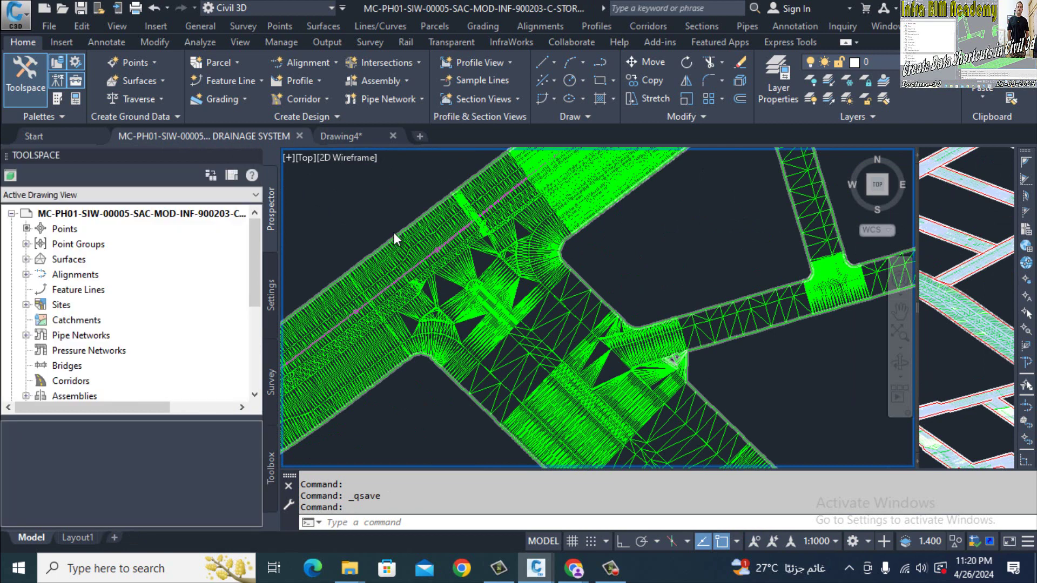
pyautogui.click(348, 136)
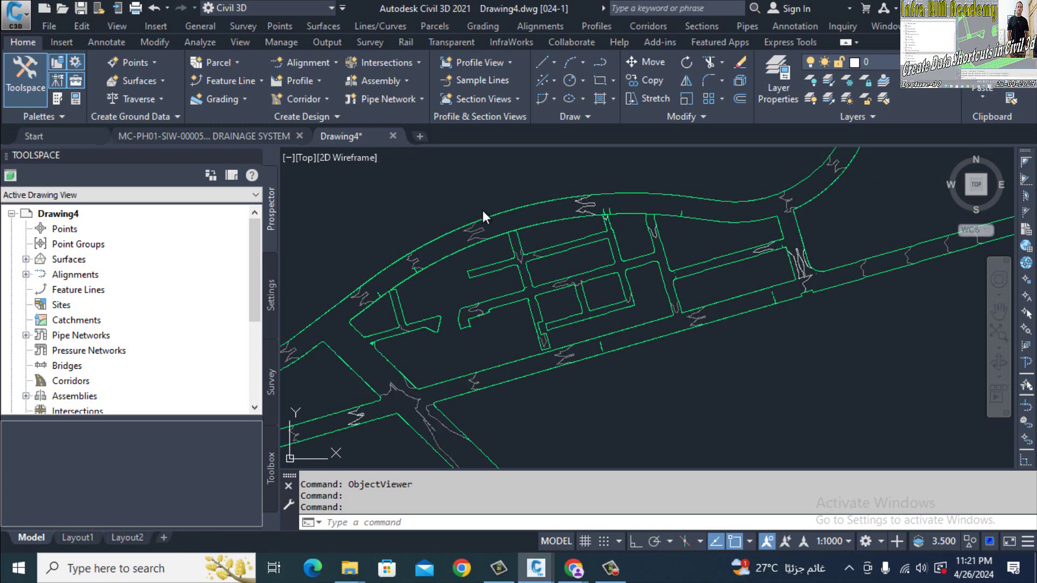
pyautogui.scroll(2, 601, 292)
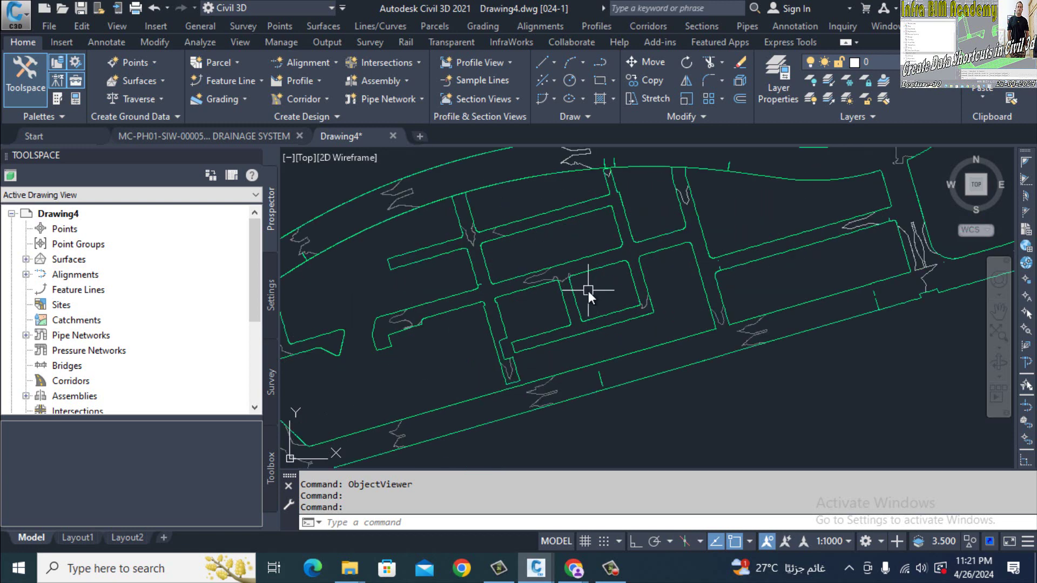
# Start another new drawing from the _Autodesk Civil 3D (Metric) NCS template and zoom to its extents
pyautogui.hotkey('ctrl', 'n')
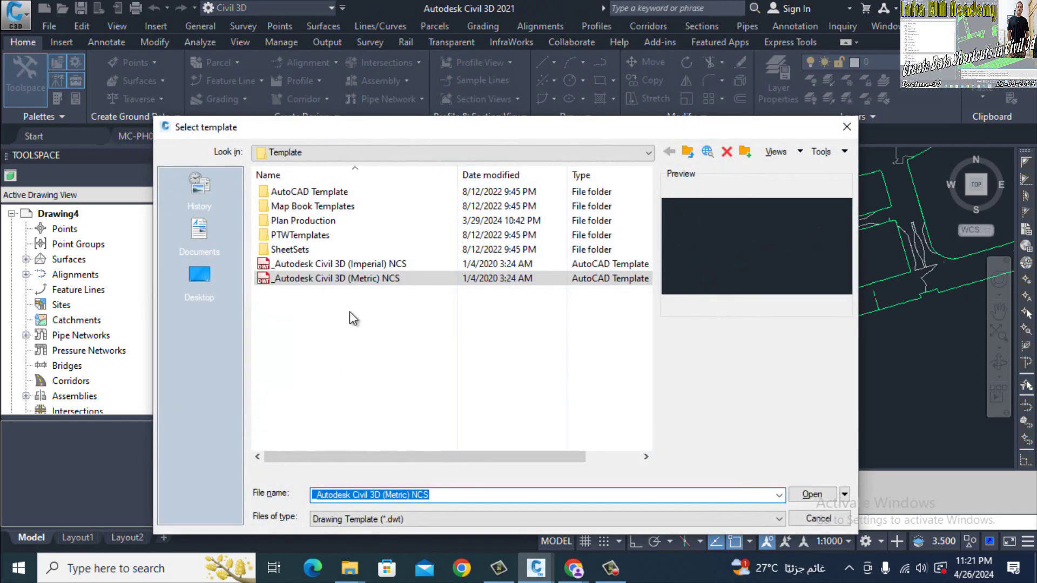
pyautogui.click(812, 495)
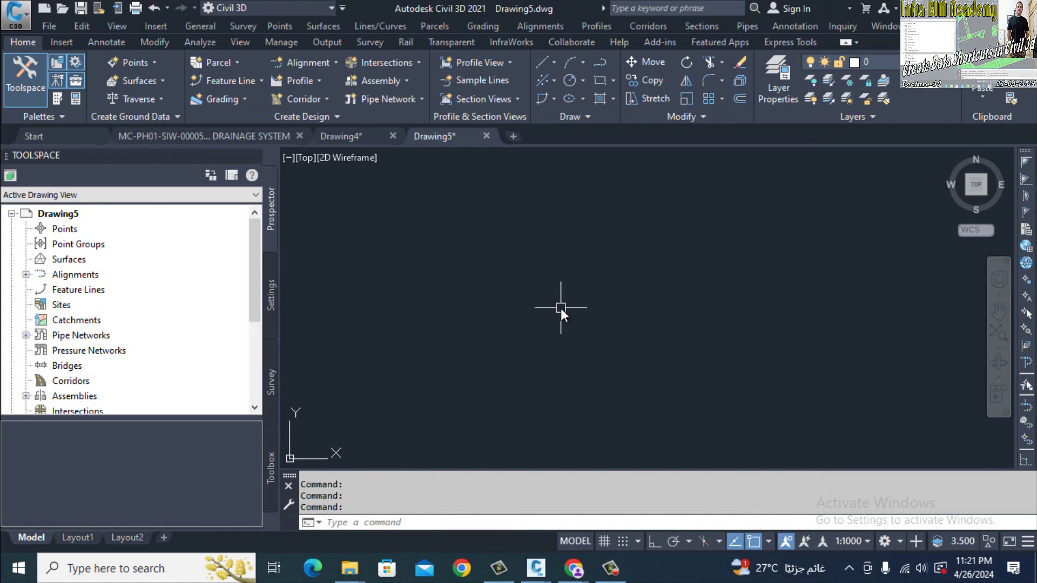
pyautogui.write('z')
pyautogui.press('Return')
pyautogui.write('e')
pyautogui.press('Return')
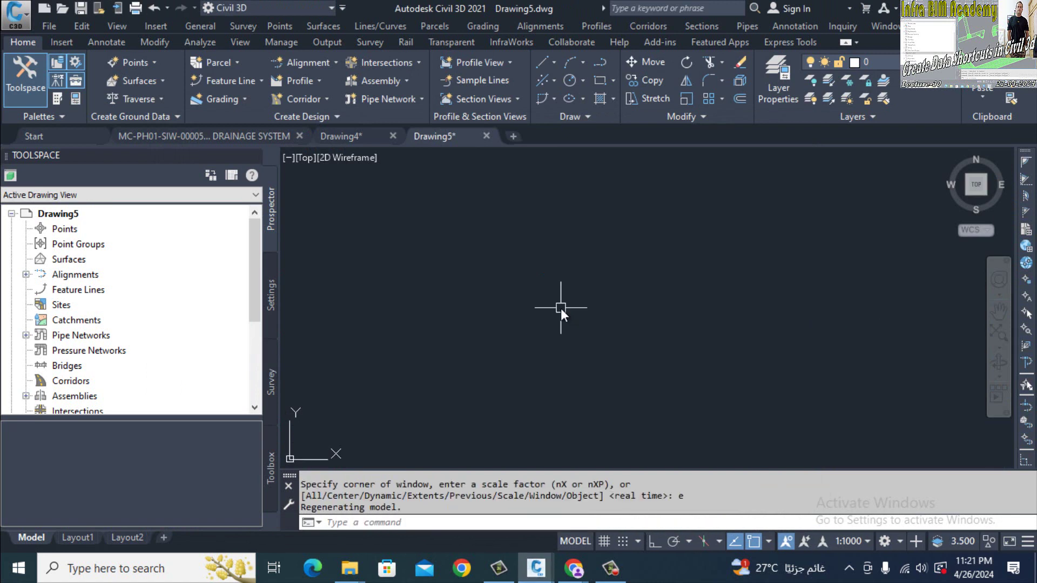
# Create a reference to the 2003-ROAD FG SURFACE data shortcut in Drawing5 and view the road network
pyautogui.scroll(-3, 210, 295)
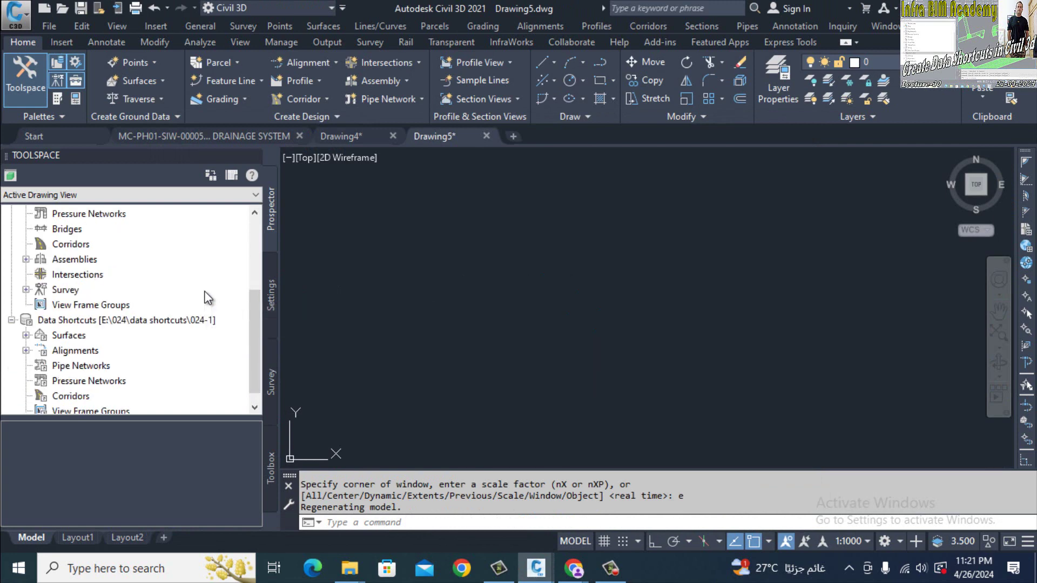
pyautogui.click(68, 335)
pyautogui.click(613, 407)
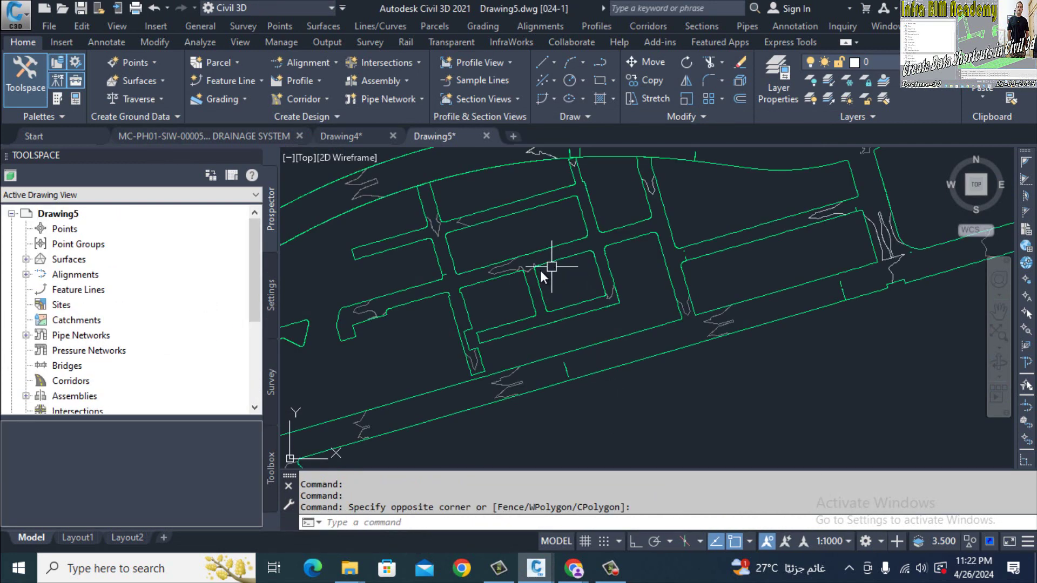
pyautogui.scroll(-2, 537, 283)
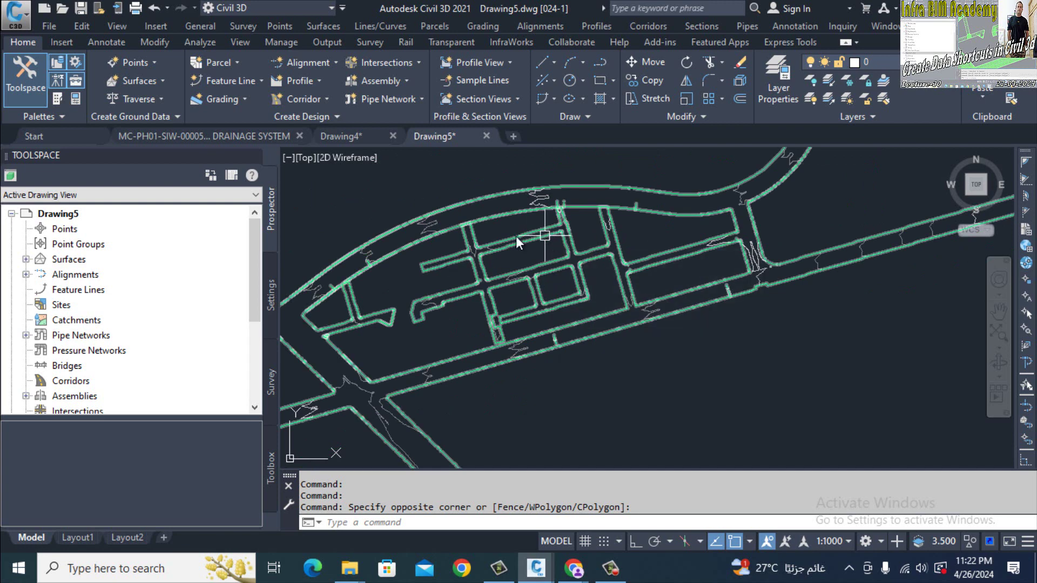
pyautogui.moveTo(495, 239); pyautogui.dragTo(512, 244, button='middle')
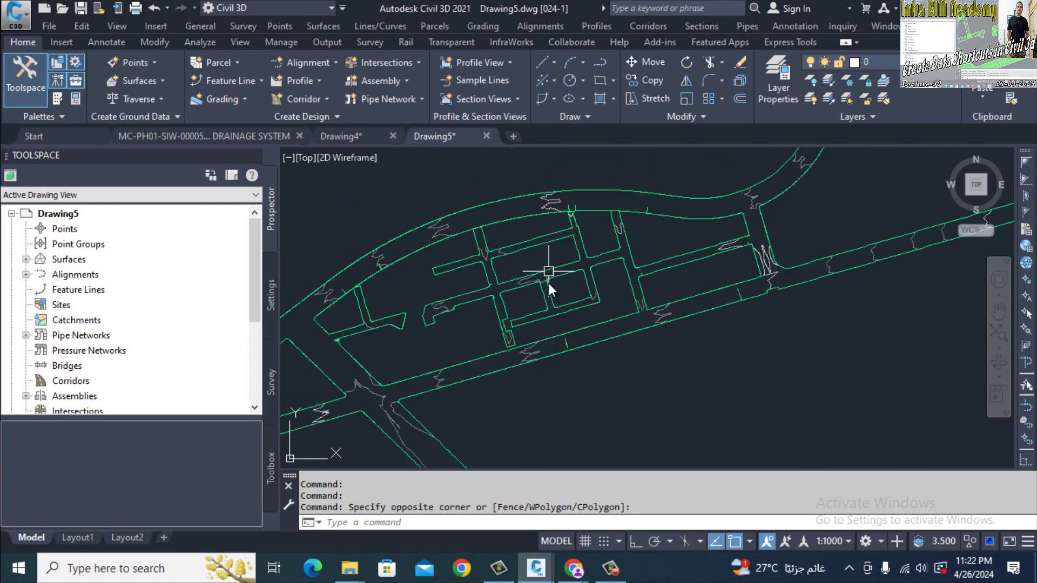